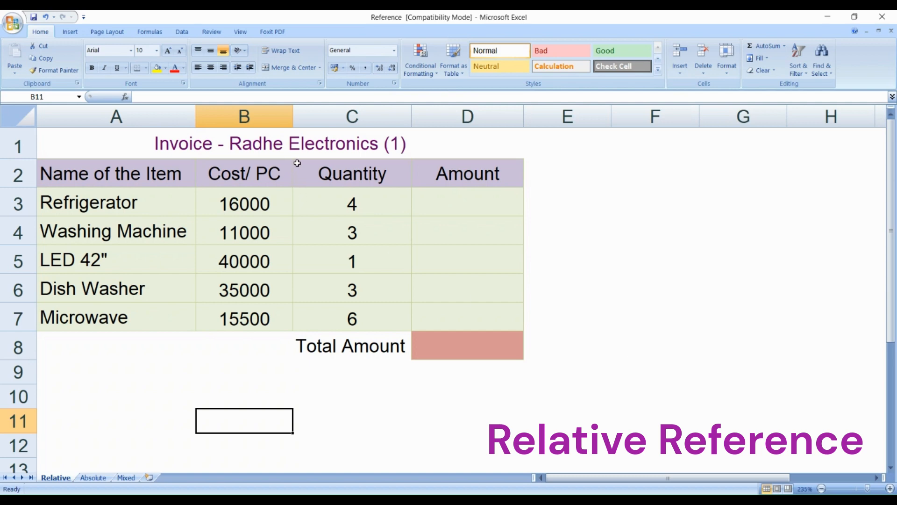
{"action": "left_click", "coordinate": [362, 149]}
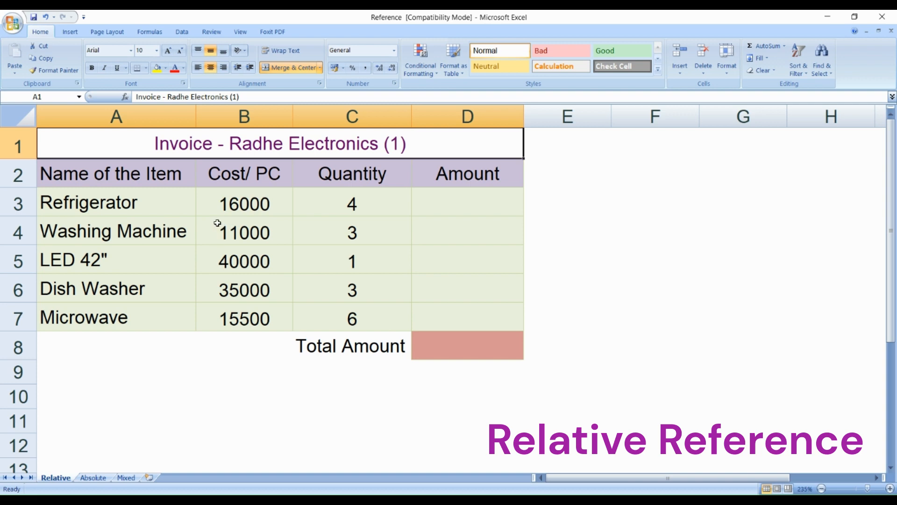
{"action": "left_click", "coordinate": [168, 209]}
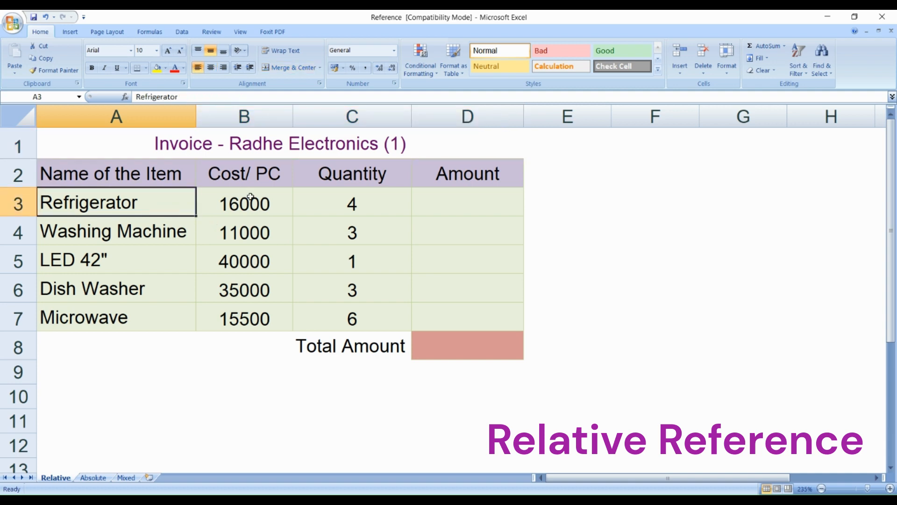
{"action": "left_click", "coordinate": [275, 209]}
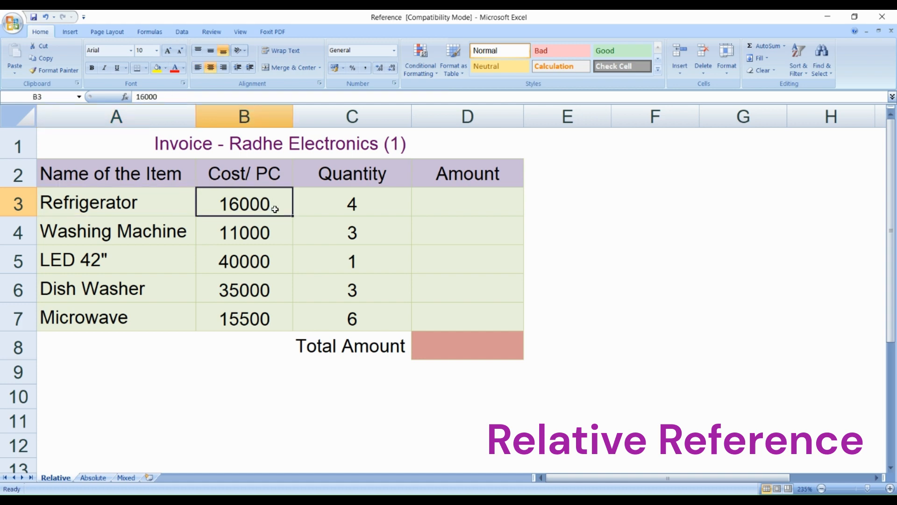
{"action": "left_click", "coordinate": [353, 205]}
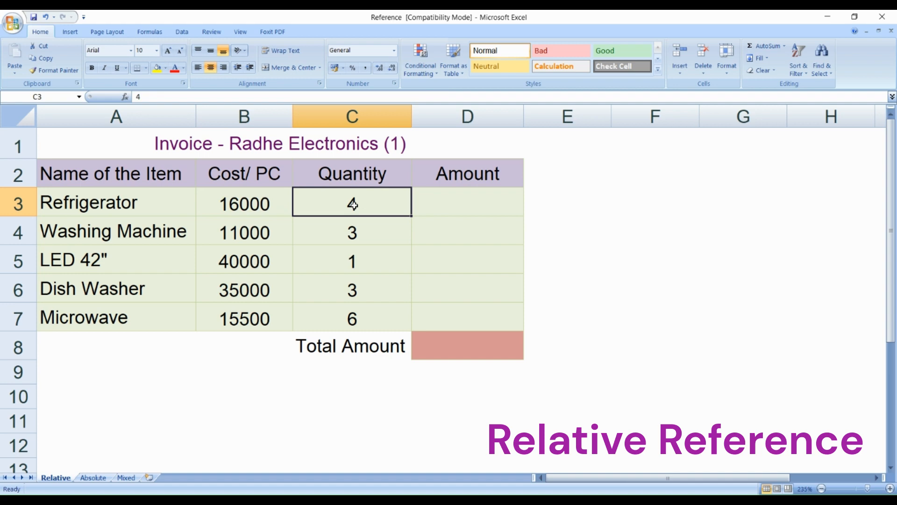
- Calculate the Refrigerator amount in cell D3 with the formula =B3*C3
{"action": "left_click", "coordinate": [447, 202]}
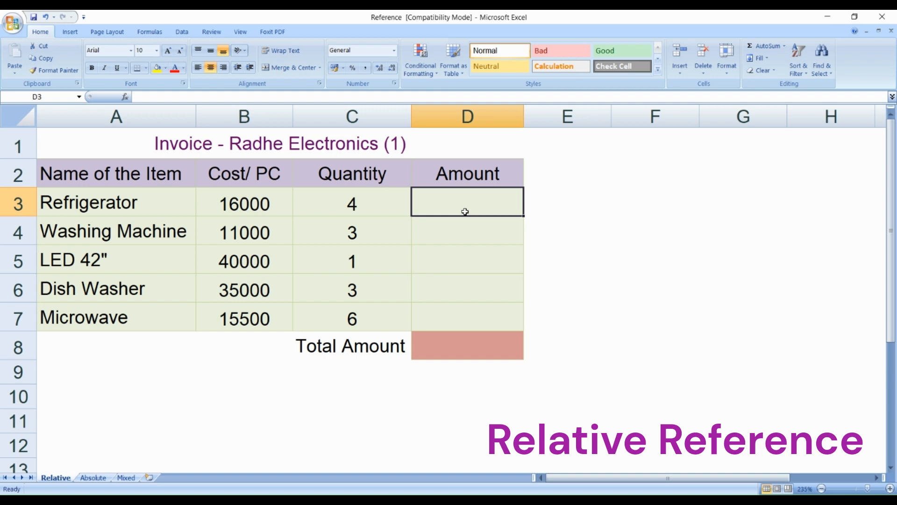
{"action": "type", "text": "="}
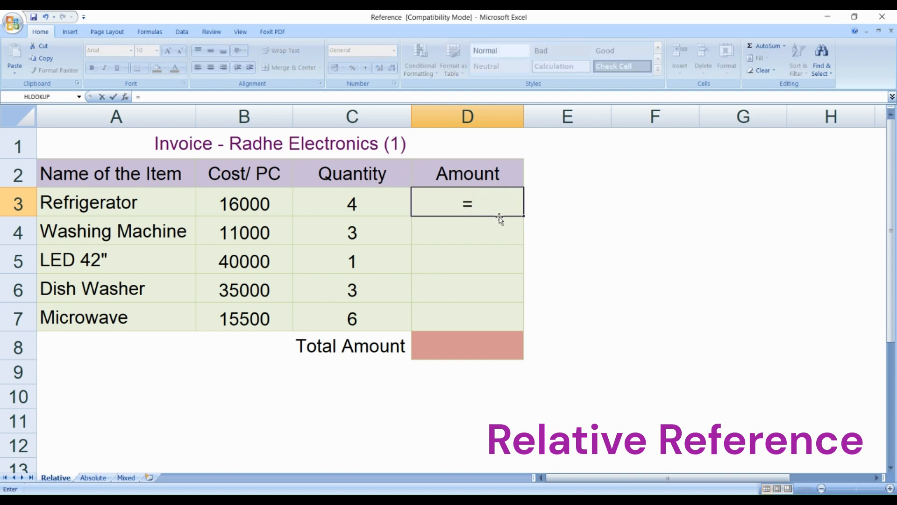
{"action": "left_click", "coordinate": [249, 207]}
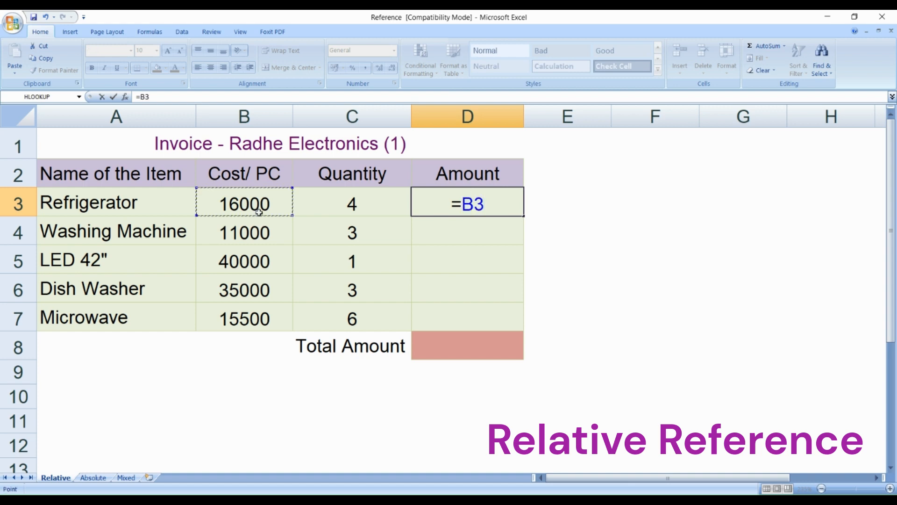
{"action": "type", "text": "*"}
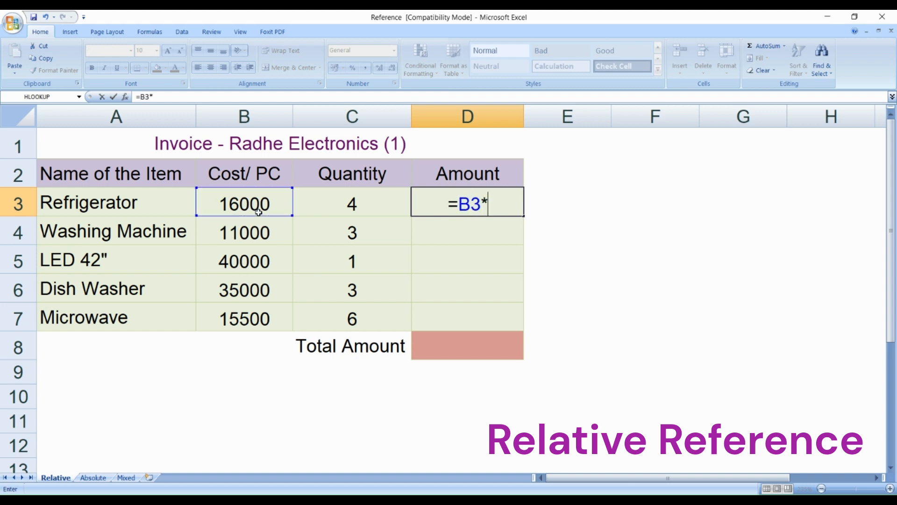
{"action": "left_click", "coordinate": [351, 203]}
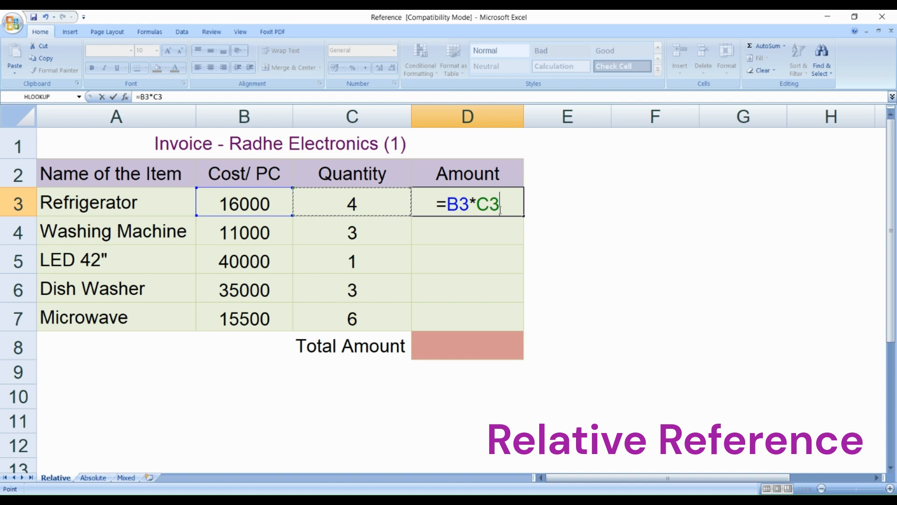
{"action": "key", "text": "Return"}
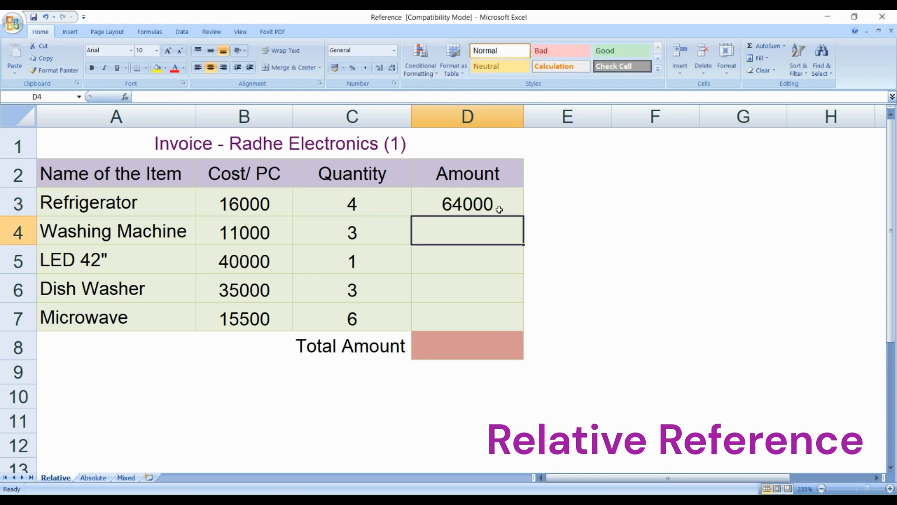
- Fill the D3 formula down through D7 to calculate the amounts of the remaining items
{"action": "left_click", "coordinate": [496, 209]}
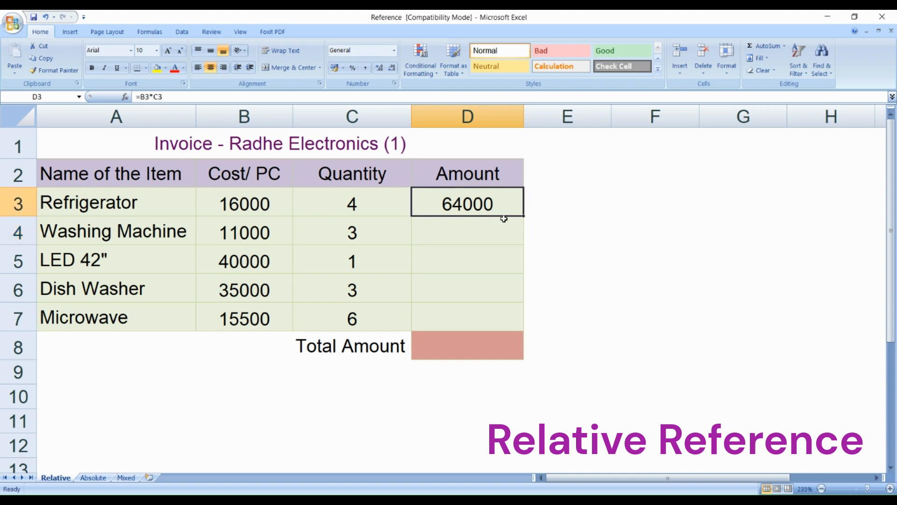
{"action": "left_click", "coordinate": [265, 235]}
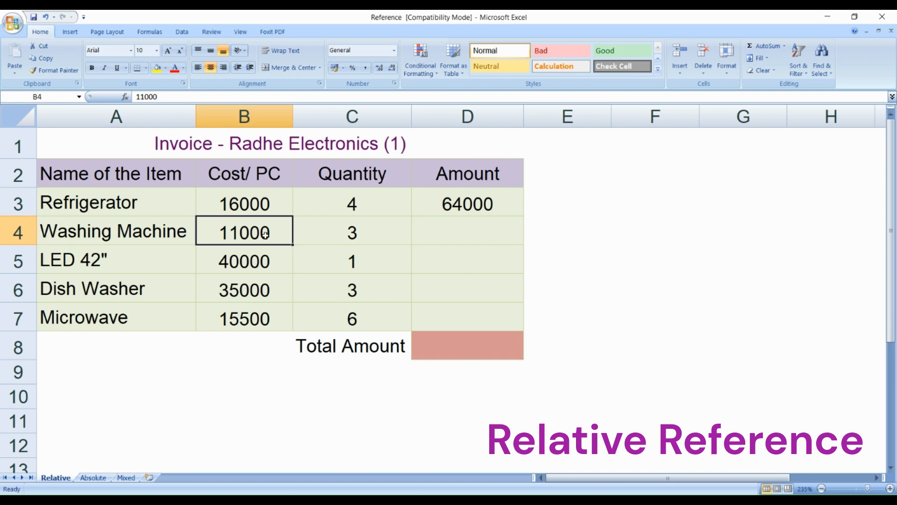
{"action": "left_click", "coordinate": [365, 238]}
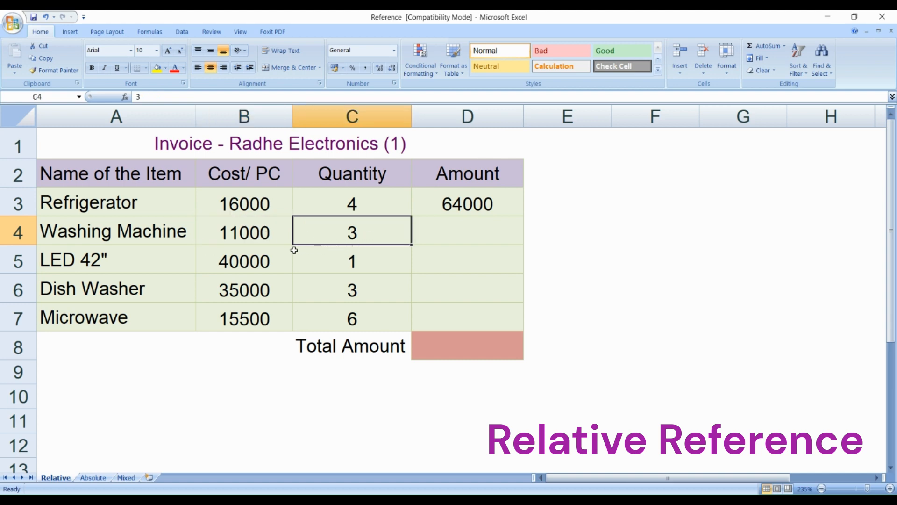
{"action": "left_click", "coordinate": [511, 206]}
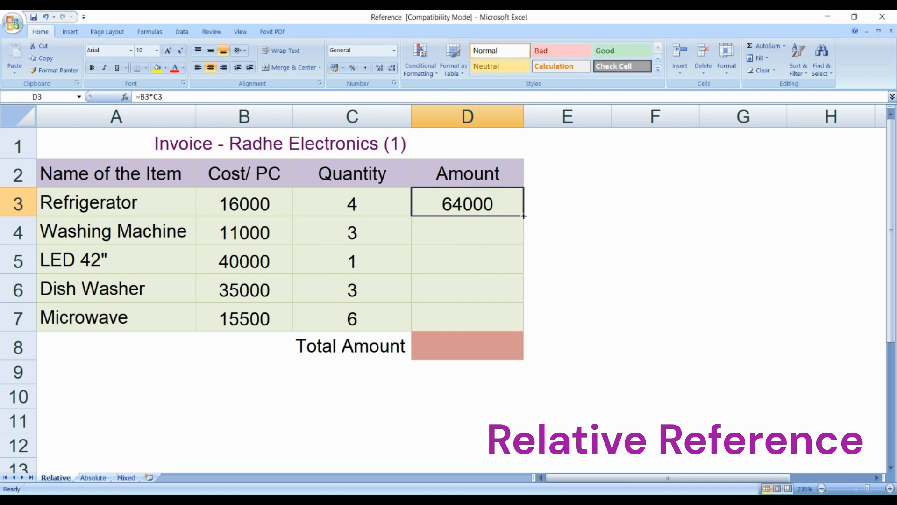
{"action": "left_click_drag", "start_coordinate": [524, 216], "coordinate": [511, 323]}
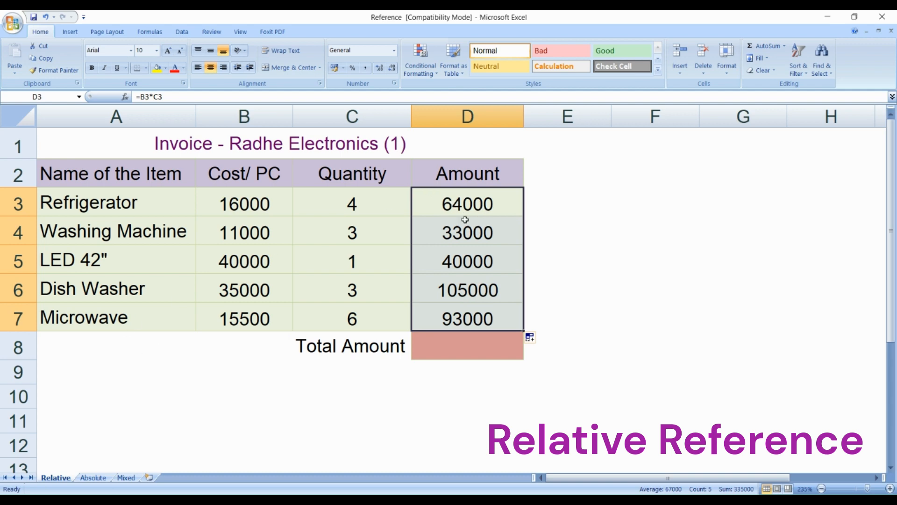
- Examine the formulas in the Amount column from D3 to D7 for how their row references change
{"action": "left_click", "coordinate": [470, 206]}
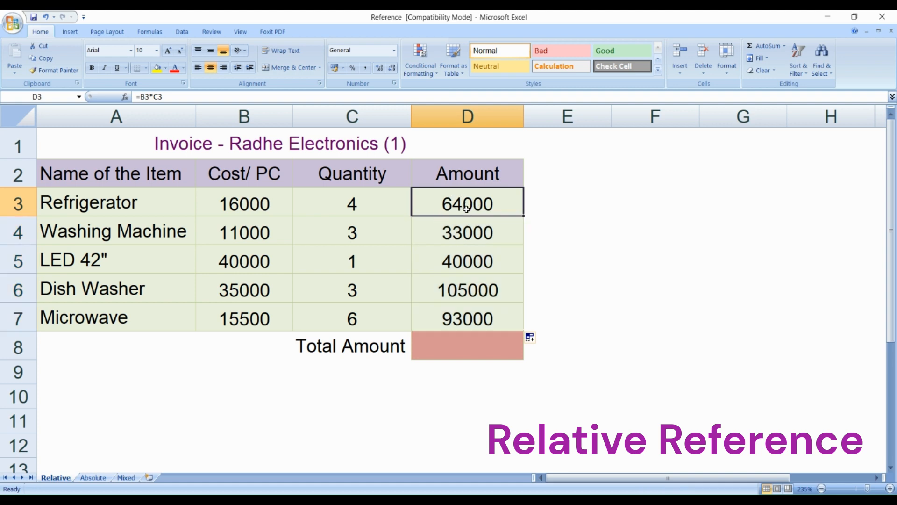
{"action": "left_click", "coordinate": [455, 318]}
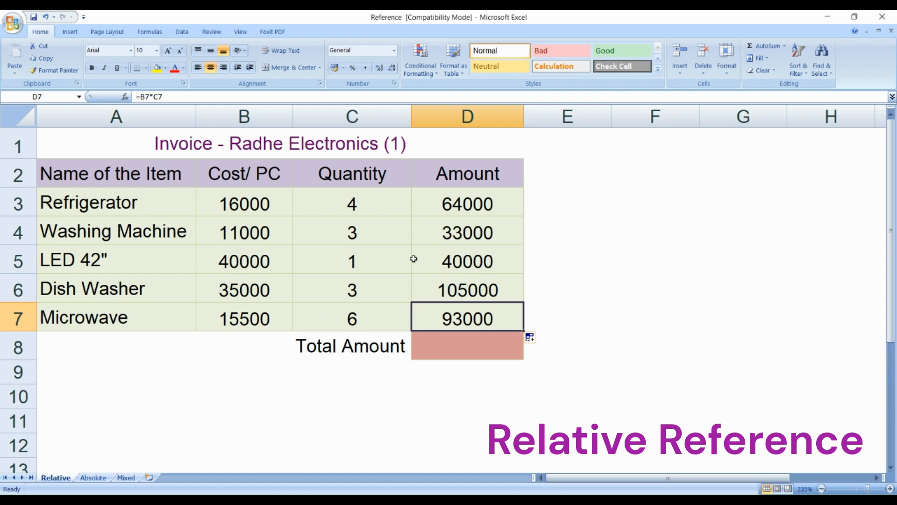
{"action": "left_click", "coordinate": [486, 231]}
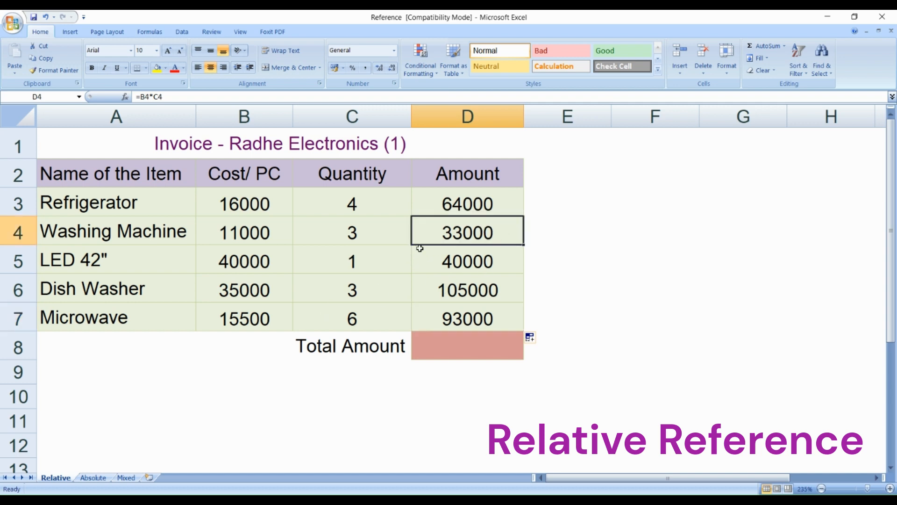
{"action": "double_click", "coordinate": [491, 238]}
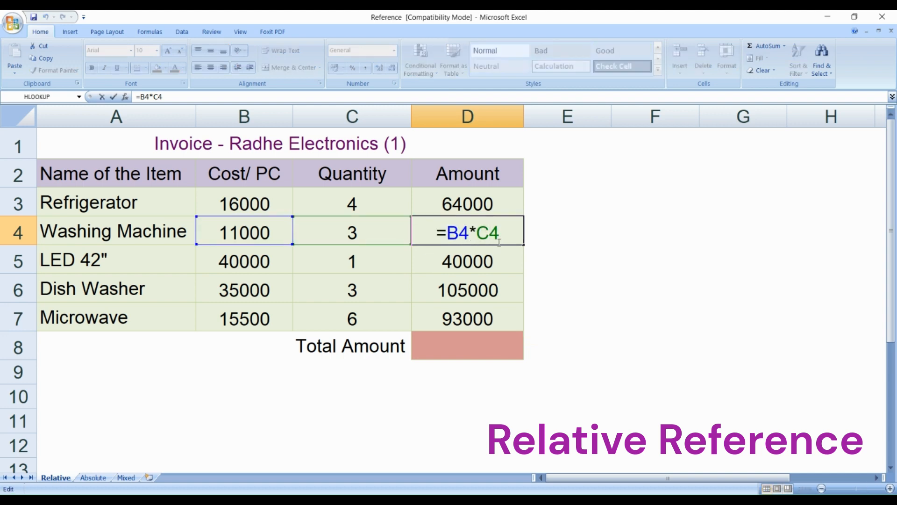
{"action": "key", "text": "Escape"}
{"action": "left_click", "coordinate": [490, 205]}
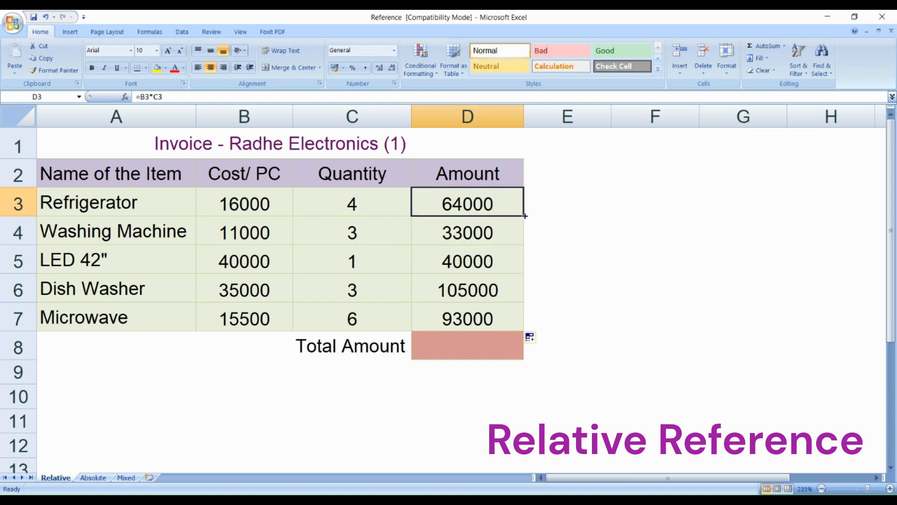
{"action": "double_click", "coordinate": [503, 232]}
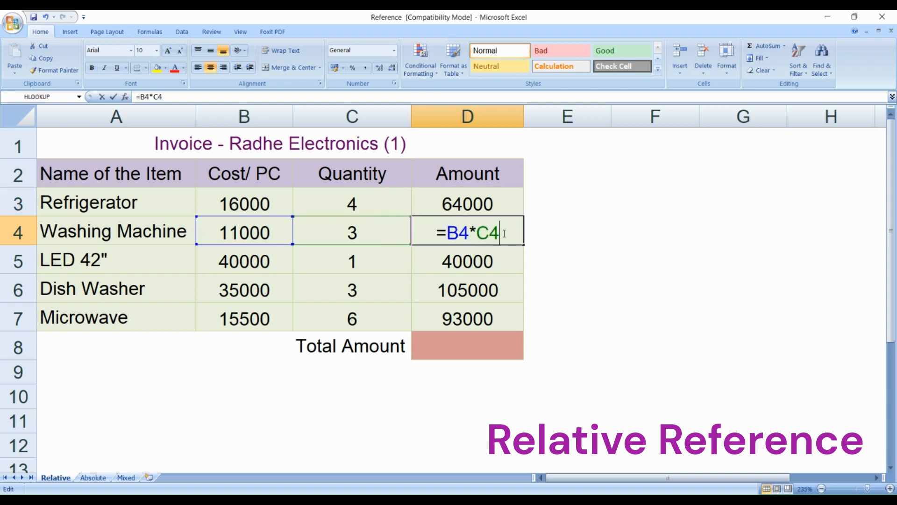
{"action": "key", "text": "Escape"}
{"action": "left_click", "coordinate": [482, 264]}
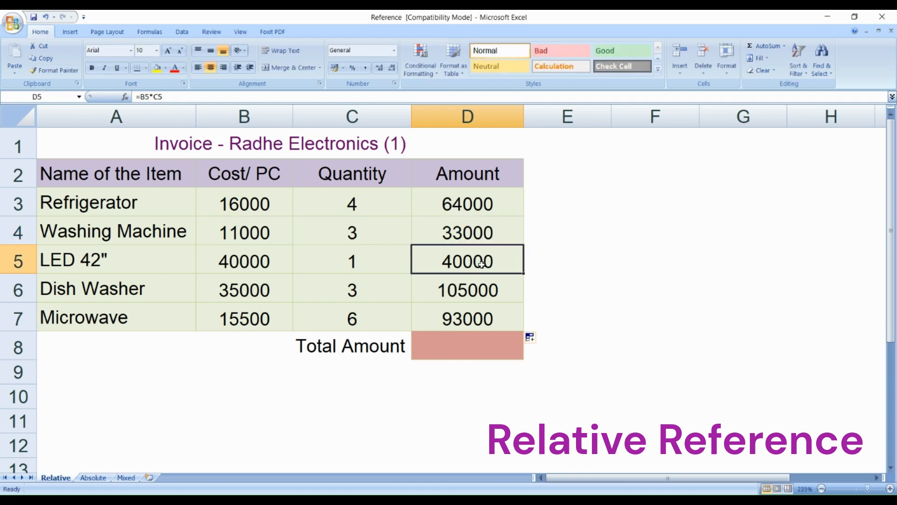
{"action": "double_click", "coordinate": [481, 264]}
{"action": "key", "text": "Escape"}
{"action": "left_click", "coordinate": [481, 290]}
{"action": "double_click", "coordinate": [482, 290]}
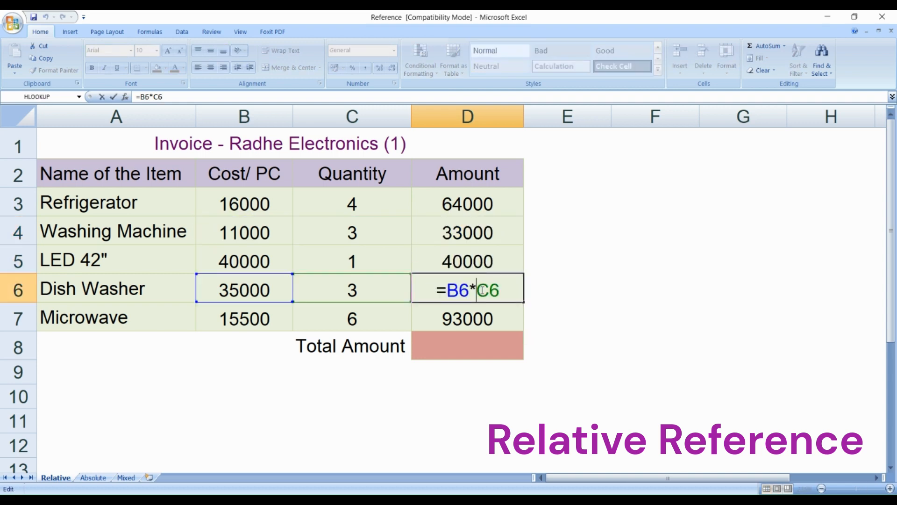
{"action": "key", "text": "Escape"}
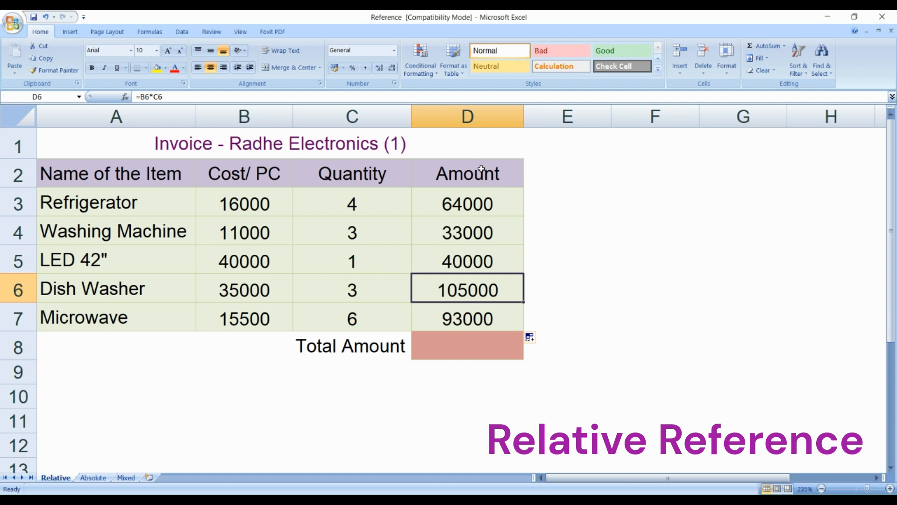
- Compare the cells referenced by the D3 formula with those referenced in D4, D5 and D6
{"action": "double_click", "coordinate": [485, 230]}
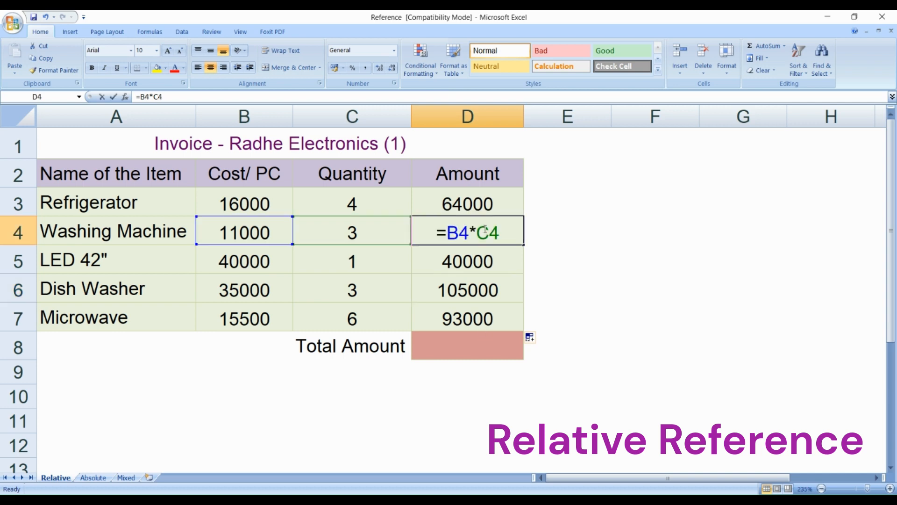
{"action": "key", "text": "Escape"}
{"action": "left_click", "coordinate": [485, 206]}
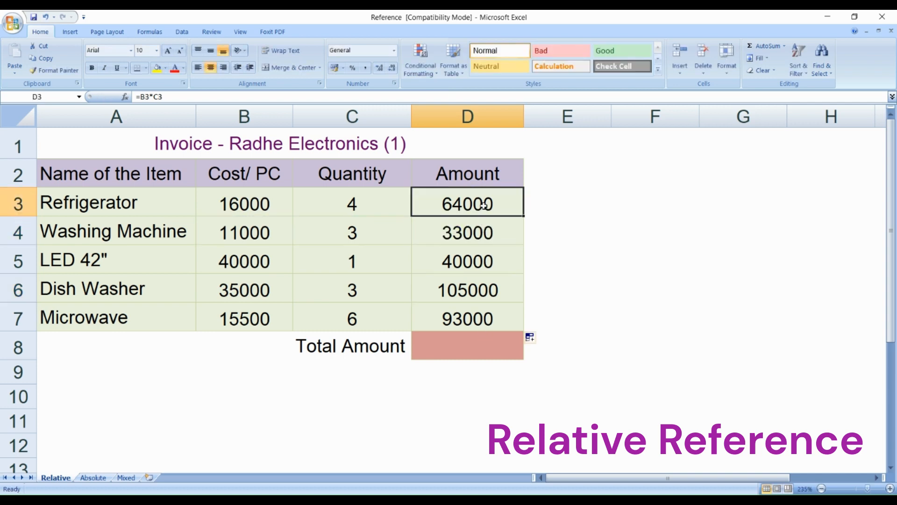
{"action": "double_click", "coordinate": [486, 204]}
{"action": "key", "text": "Escape"}
{"action": "double_click", "coordinate": [479, 236]}
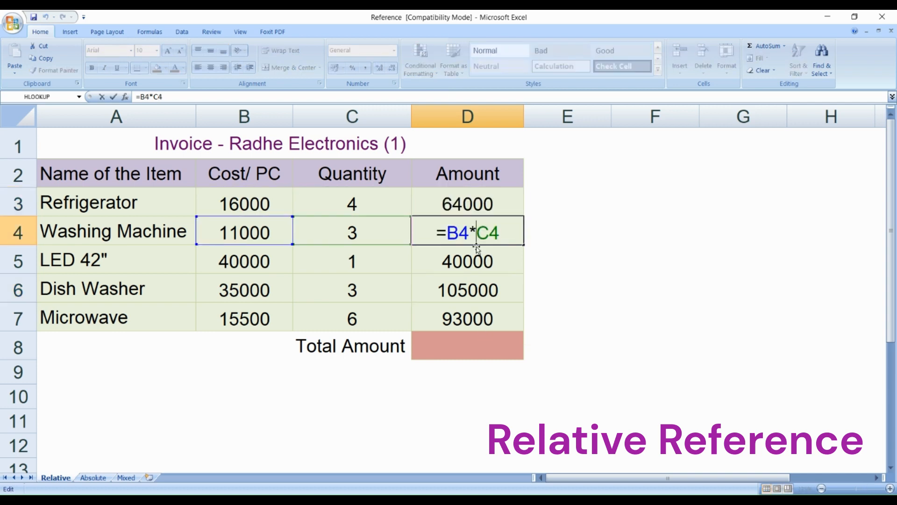
{"action": "key", "text": "Escape"}
{"action": "double_click", "coordinate": [476, 261]}
{"action": "key", "text": "Escape"}
{"action": "double_click", "coordinate": [477, 286]}
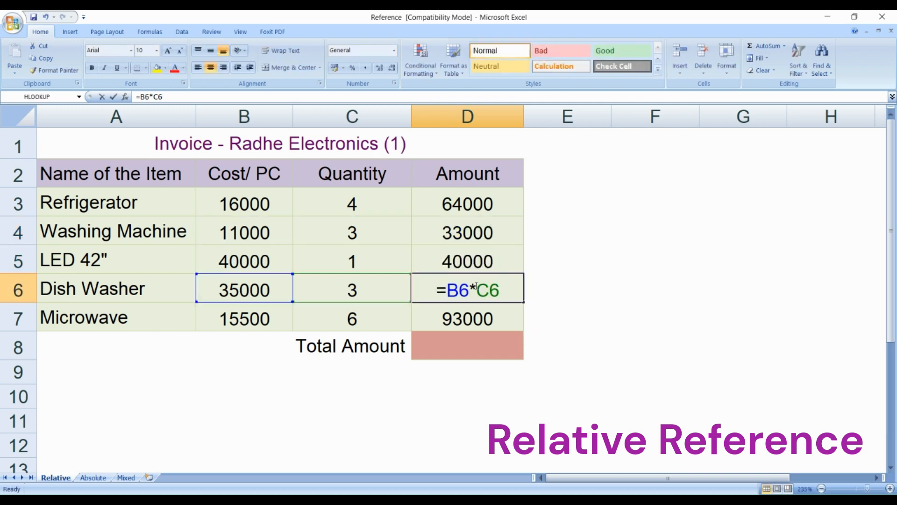
{"action": "key", "text": "Escape"}
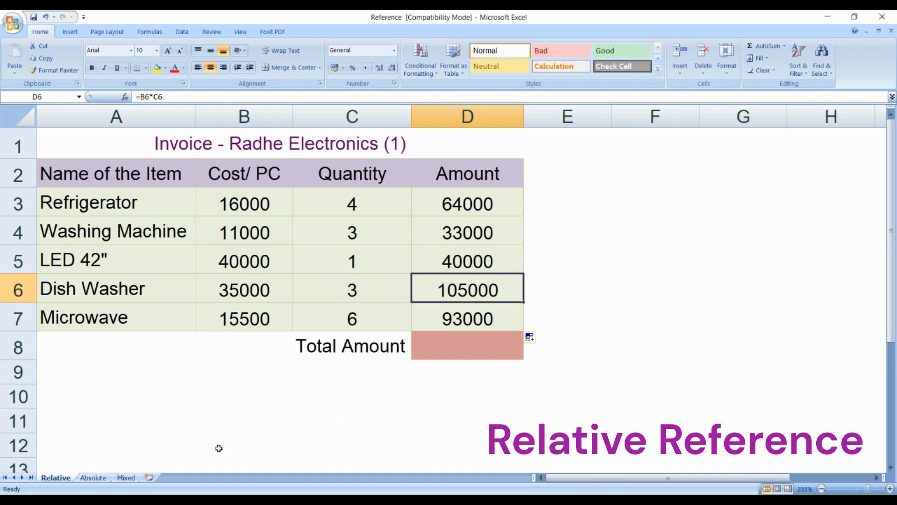
{"action": "double_click", "coordinate": [501, 205]}
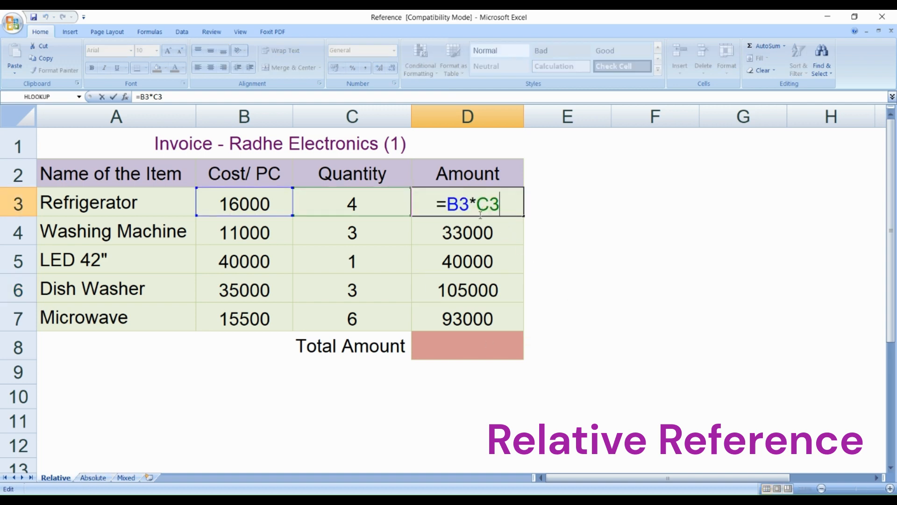
{"action": "key", "text": "Escape"}
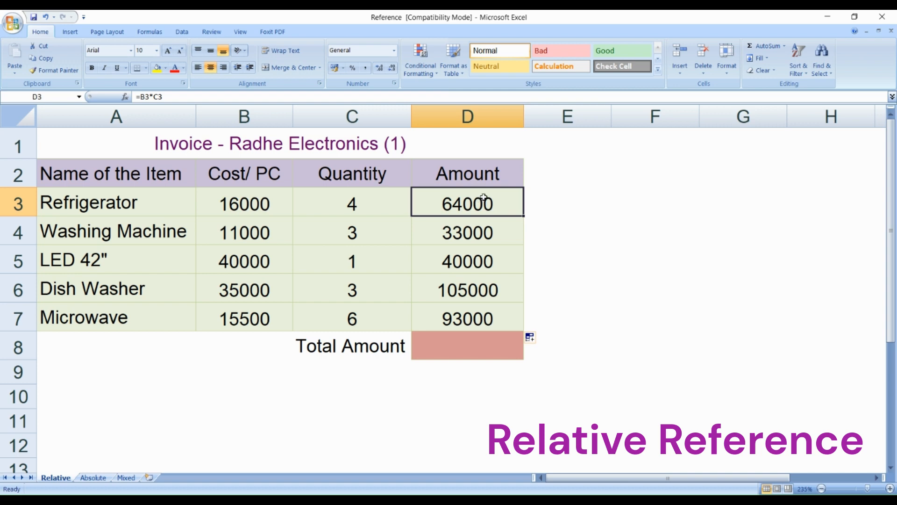
- Calculate the total amount in cell D8 with the formula =SUM(D3:D7)
{"action": "left_click", "coordinate": [488, 338]}
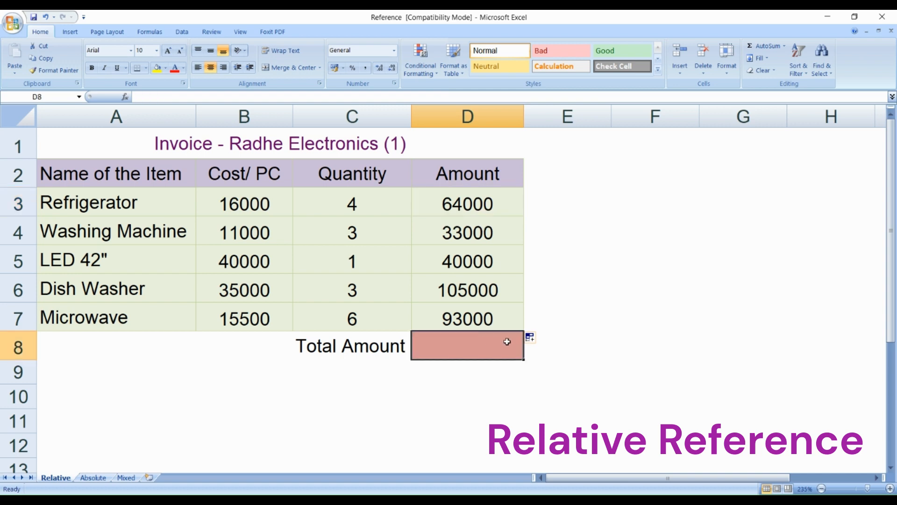
{"action": "type", "text": "="}
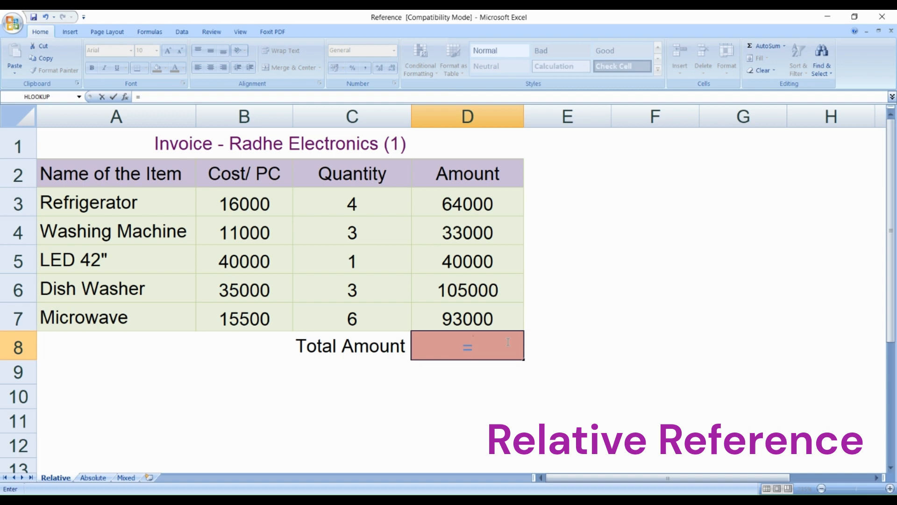
{"action": "type", "text": "su"}
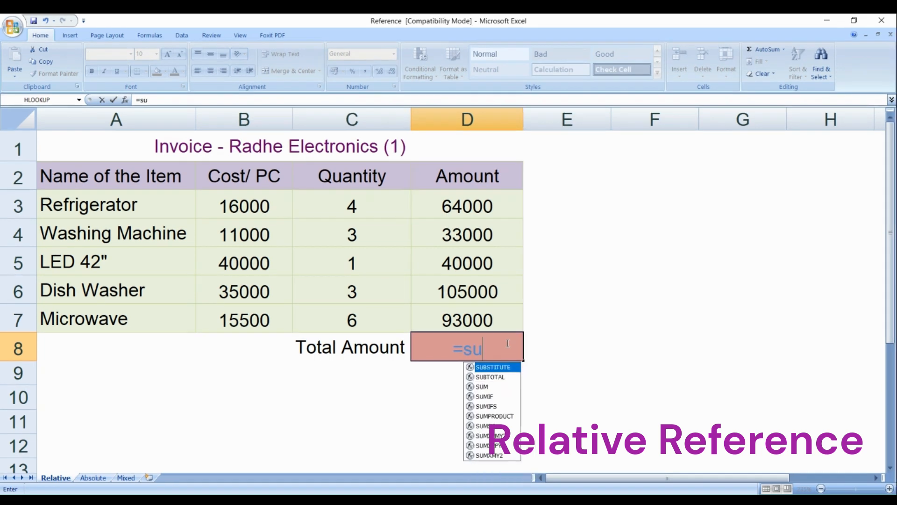
{"action": "type", "text": "m("}
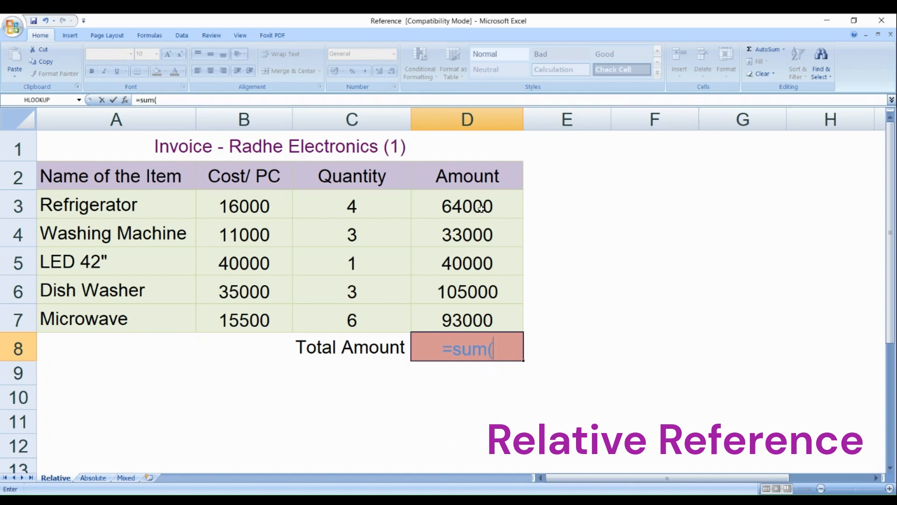
{"action": "left_click_drag", "start_coordinate": [481, 208], "coordinate": [471, 310]}
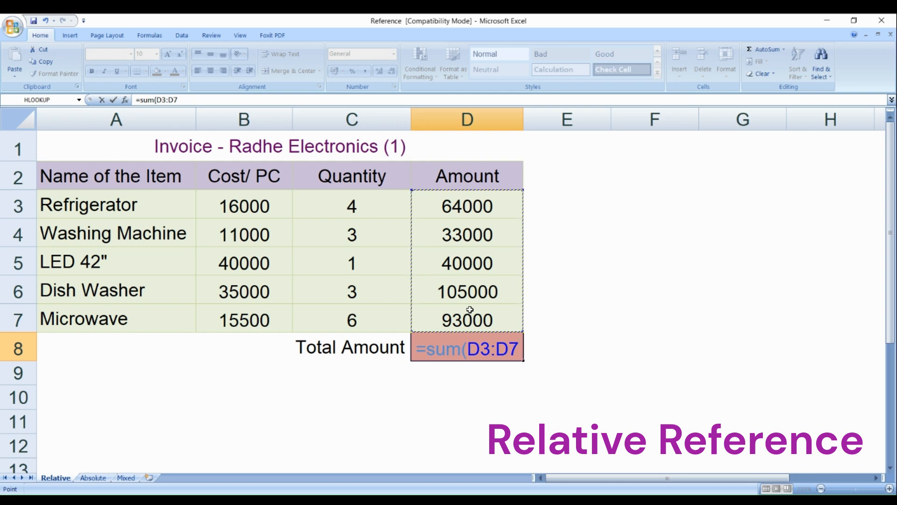
{"action": "type", "text": ")"}
{"action": "key", "text": "Return"}
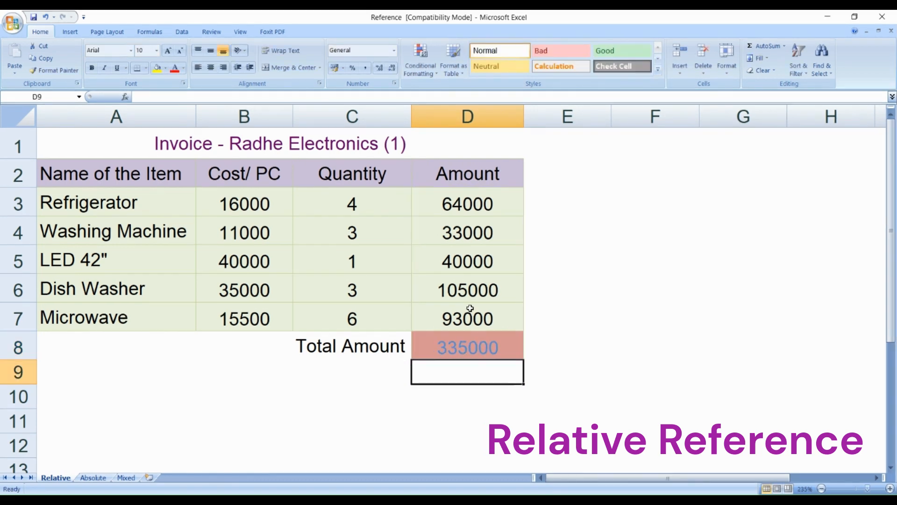
{"action": "left_click", "coordinate": [505, 348]}
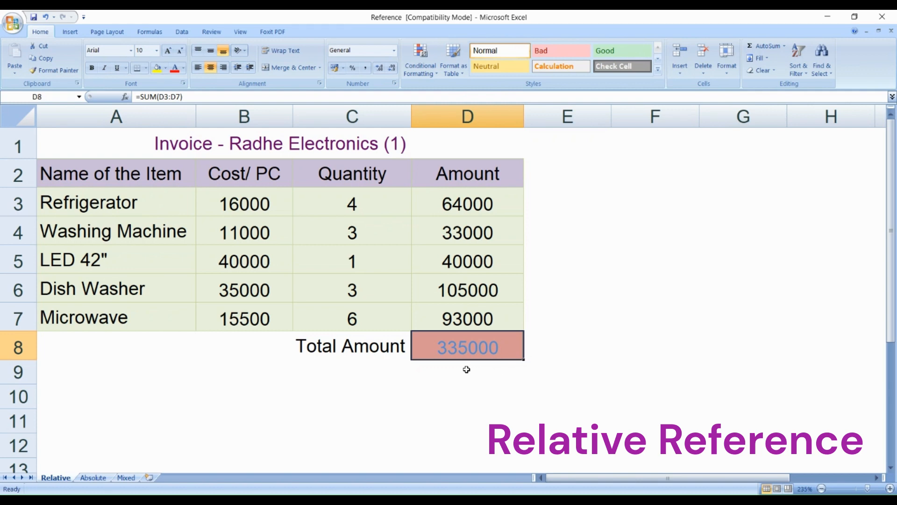
{"action": "left_click", "coordinate": [570, 341]}
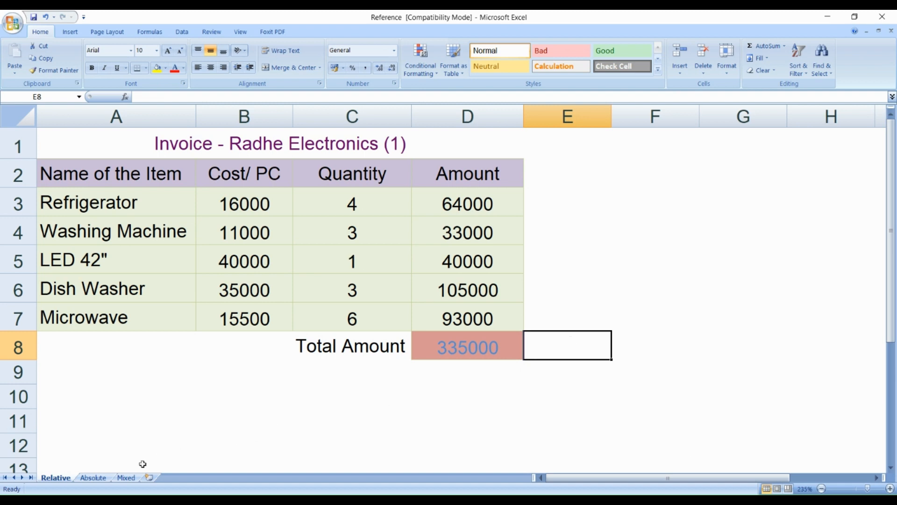
- Switch to the Absolute sheet and examine its title, the Navratra Discount % entry and the Refrigerator's rate, quantity and amount formula
{"action": "left_click", "coordinate": [93, 478]}
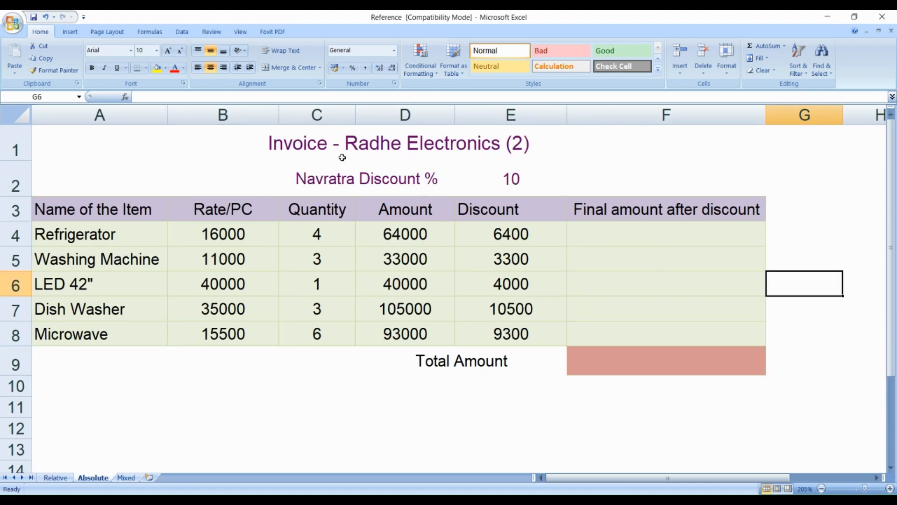
{"action": "left_click", "coordinate": [390, 146]}
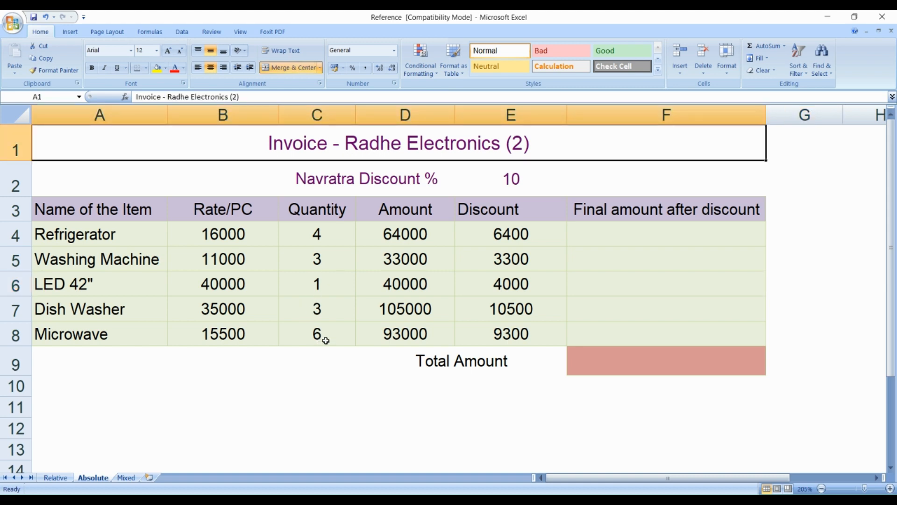
{"action": "left_click", "coordinate": [413, 179]}
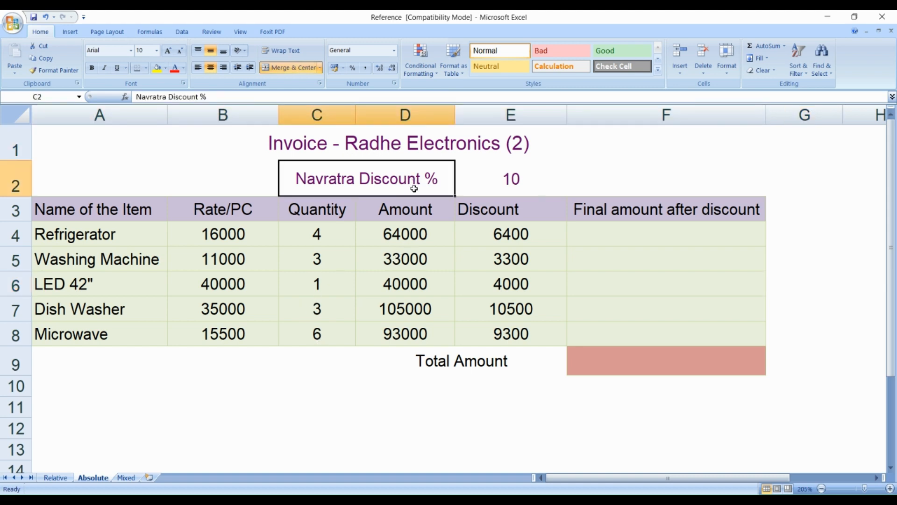
{"action": "left_click", "coordinate": [515, 180]}
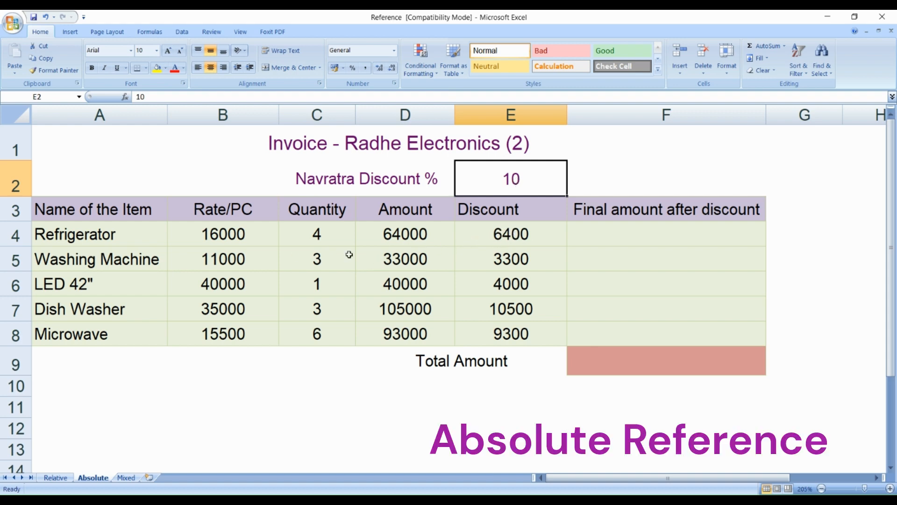
{"action": "left_click", "coordinate": [242, 236]}
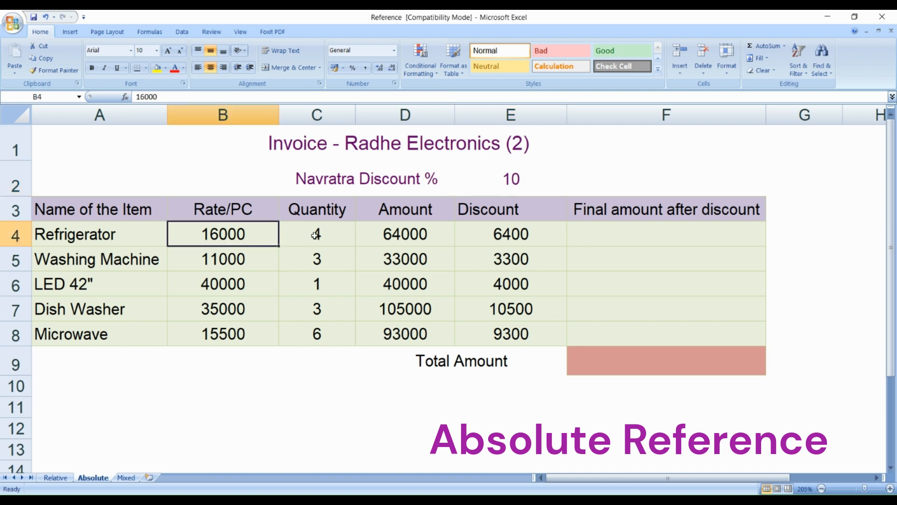
{"action": "left_click", "coordinate": [316, 235]}
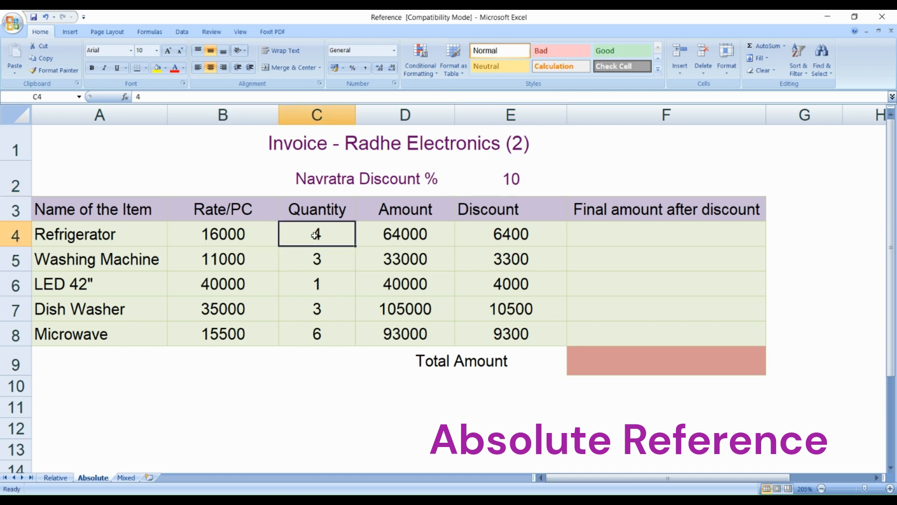
{"action": "double_click", "coordinate": [413, 236]}
{"action": "key", "text": "Escape"}
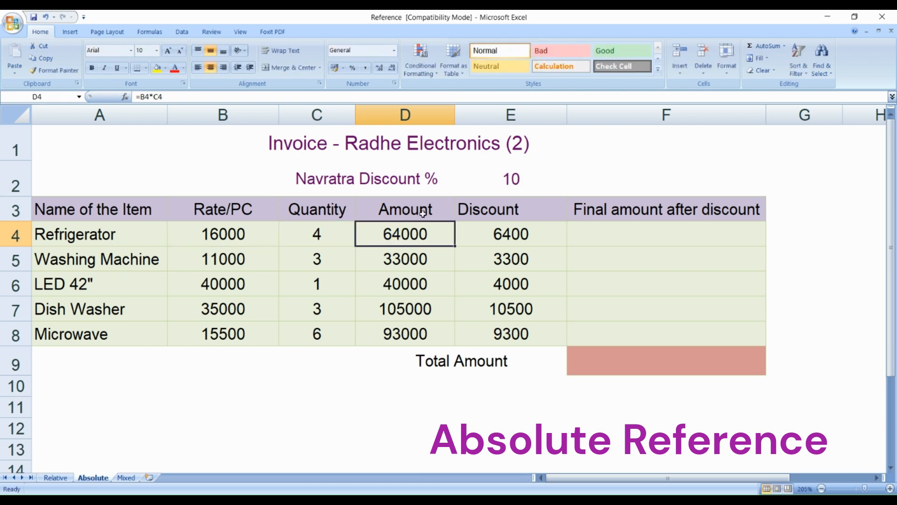
- Clear the existing values from the Discount column, cells E4 to E8
{"action": "left_click_drag", "start_coordinate": [510, 235], "coordinate": [511, 329]}
{"action": "key", "text": "Delete"}
{"action": "left_click", "coordinate": [527, 241]}
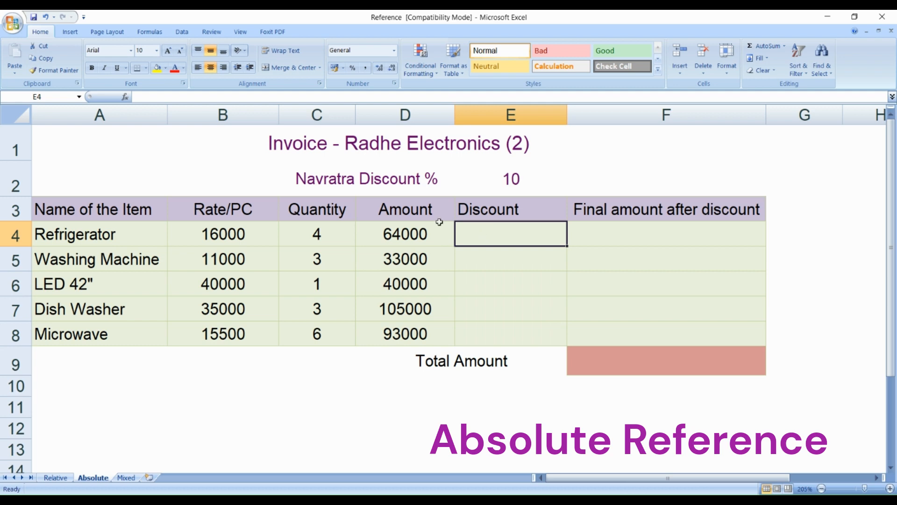
- Calculate the Refrigerator discount in cell E4 with the formula =D4*E2/100
{"action": "left_click", "coordinate": [426, 228]}
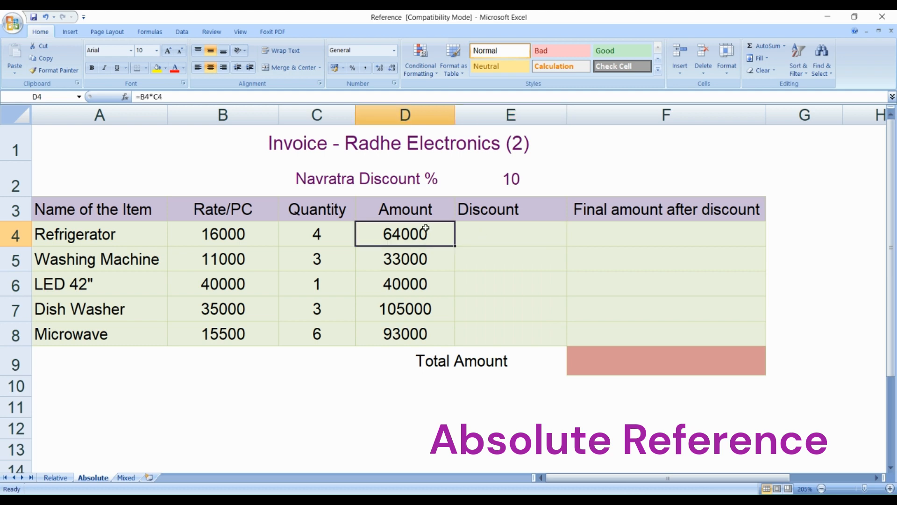
{"action": "left_click", "coordinate": [508, 231]}
{"action": "type", "text": "="}
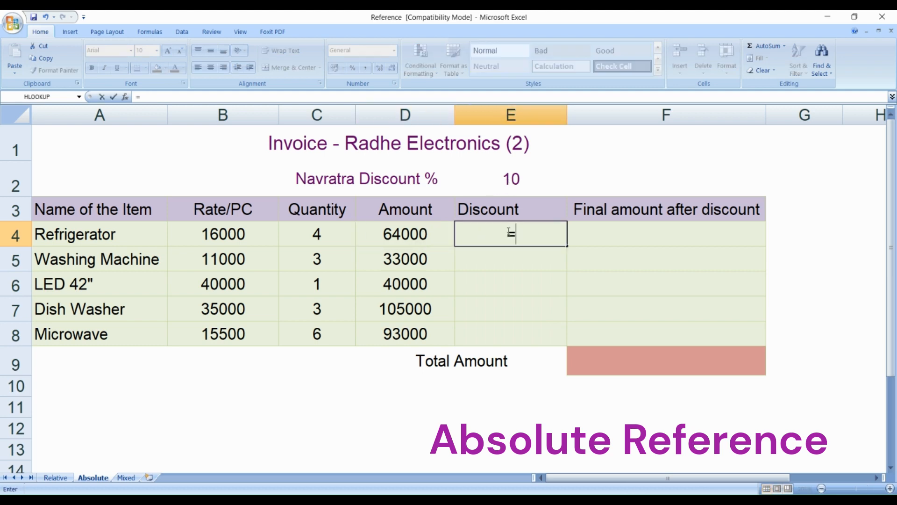
{"action": "left_click", "coordinate": [433, 233]}
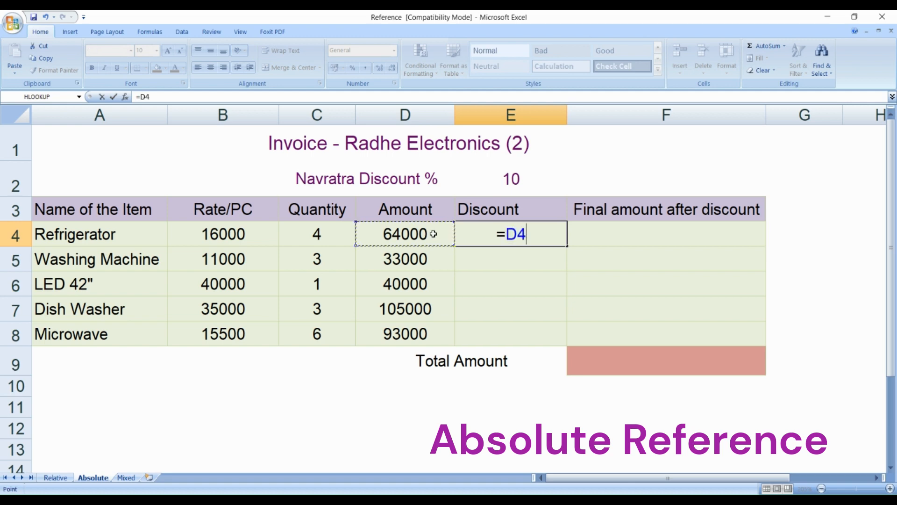
{"action": "type", "text": "*"}
{"action": "left_click", "coordinate": [499, 178]}
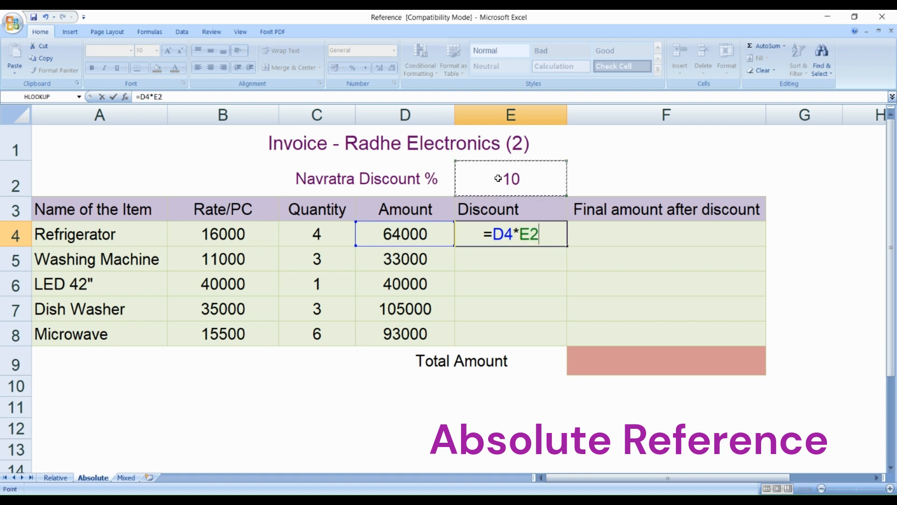
{"action": "type", "text": "/100"}
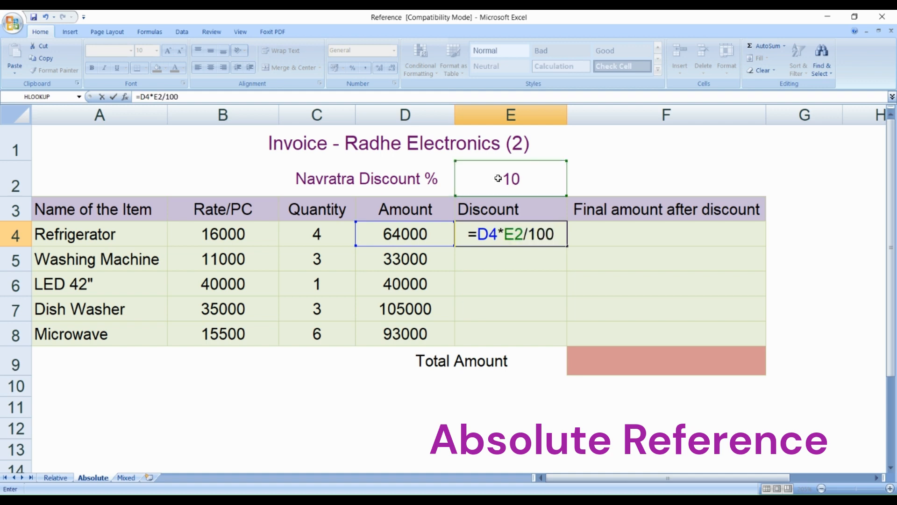
{"action": "key", "text": "Return"}
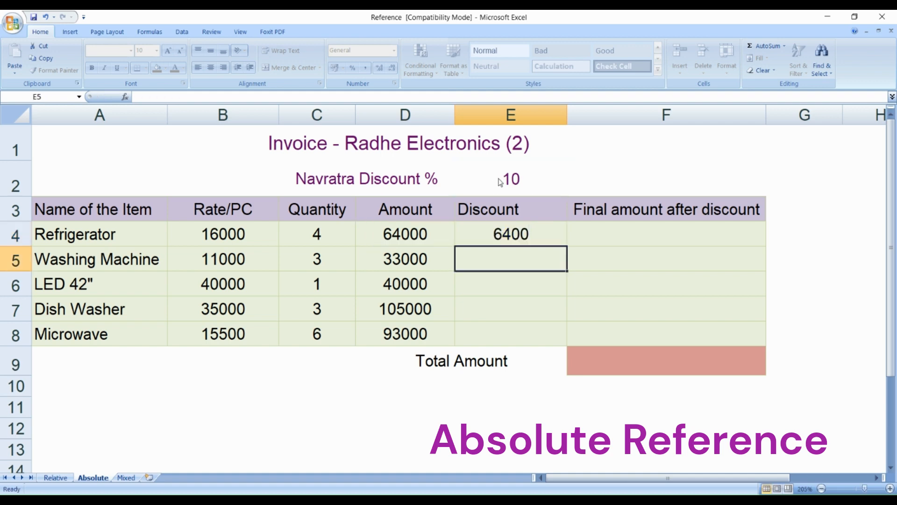
- Fill the E4 discount formula down through E8 for the remaining items
{"action": "left_click", "coordinate": [526, 235]}
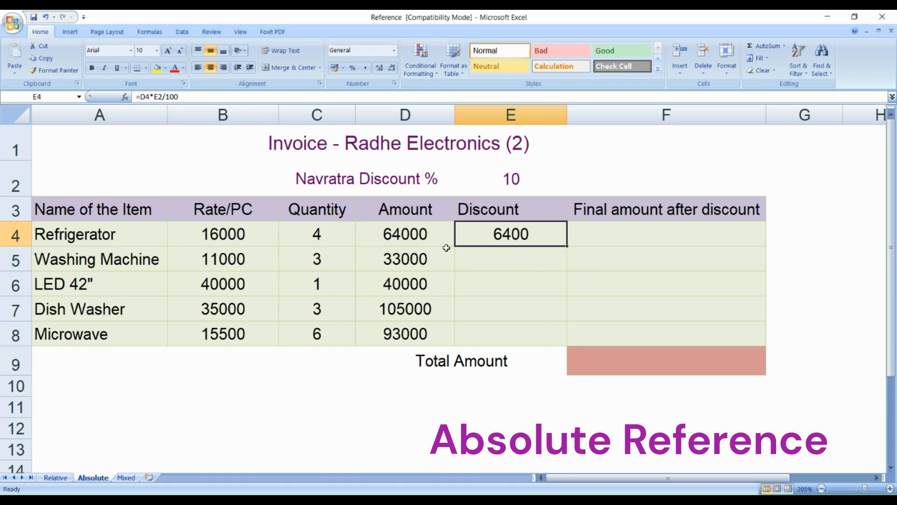
{"action": "left_click", "coordinate": [431, 245]}
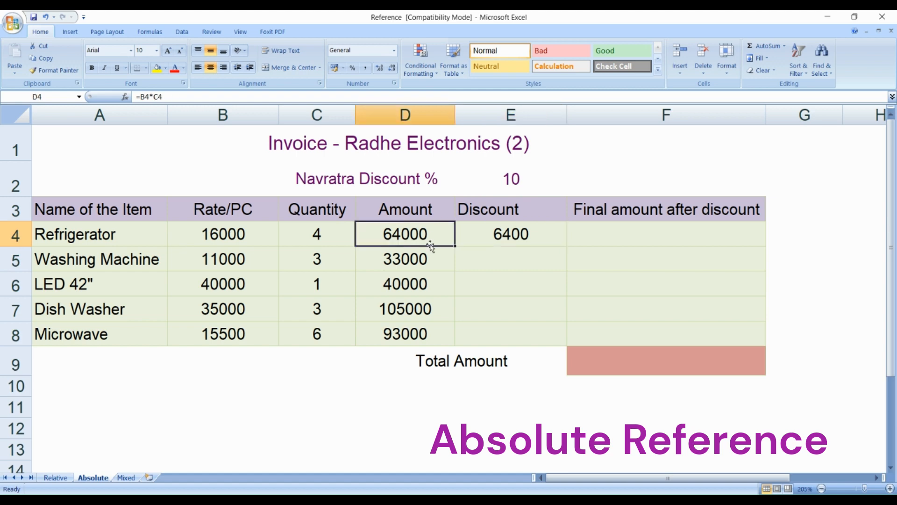
{"action": "left_click", "coordinate": [539, 245]}
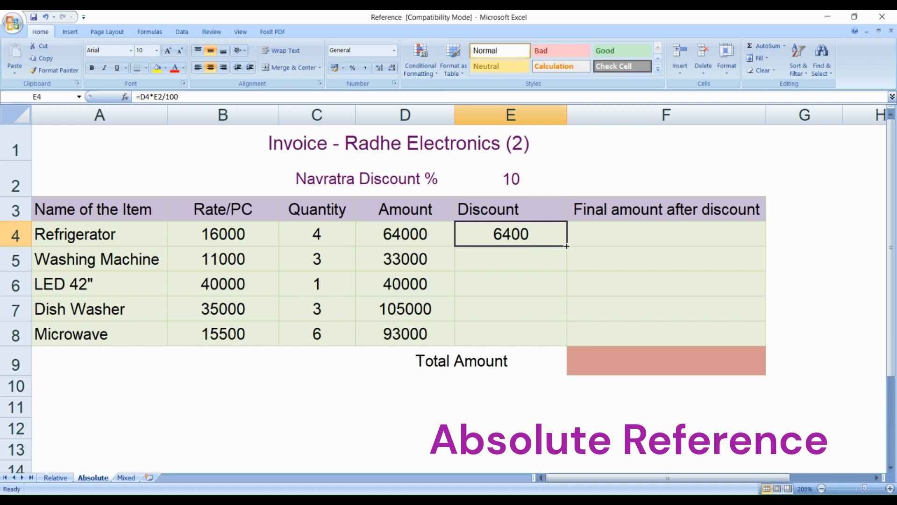
{"action": "left_click_drag", "start_coordinate": [567, 246], "coordinate": [551, 335]}
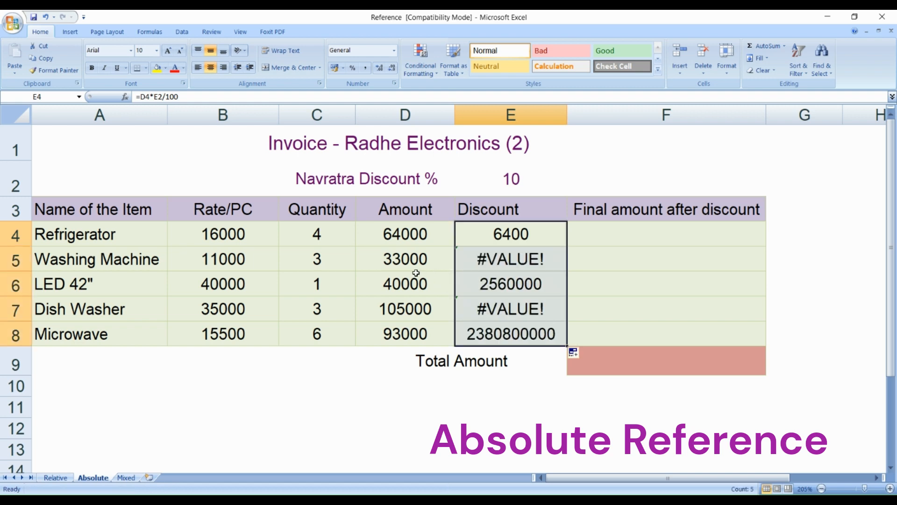
- Compare the cells referenced by the E5 discount formula with those in E4, checking the discount percentage cell E2
{"action": "left_click", "coordinate": [518, 261]}
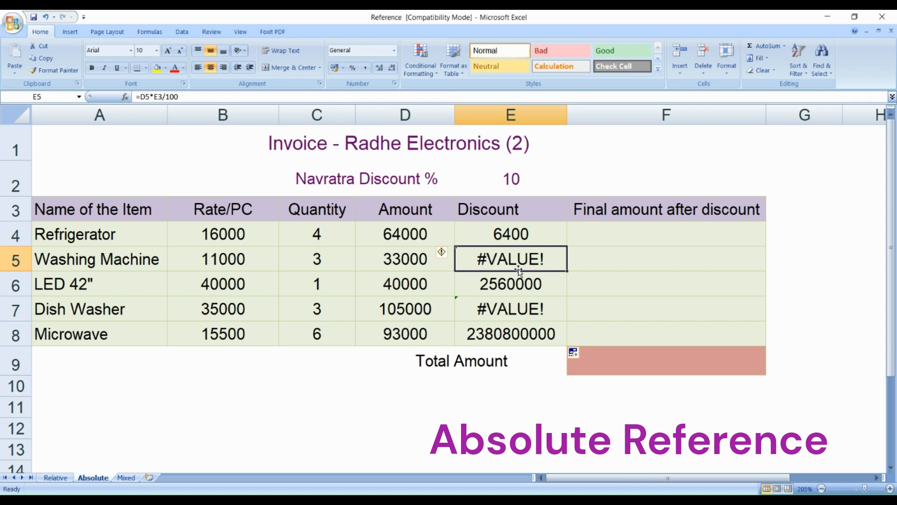
{"action": "double_click", "coordinate": [519, 261]}
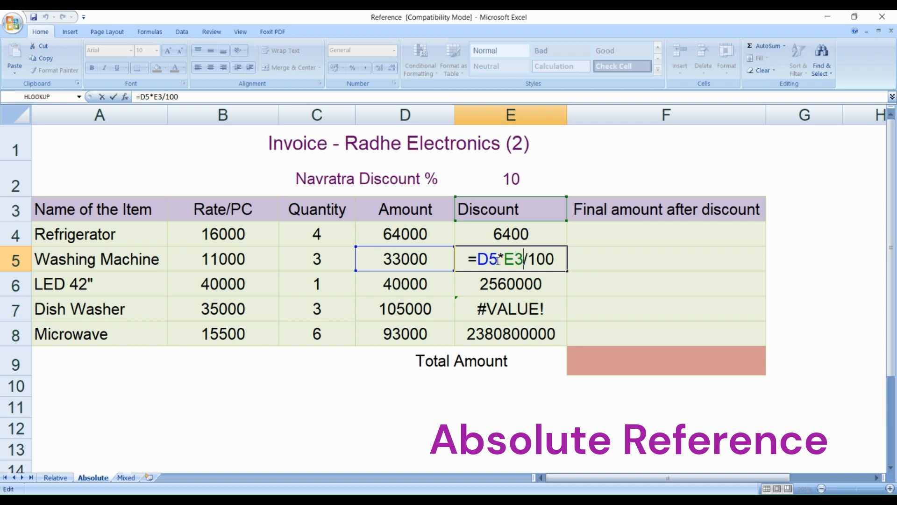
{"action": "left_click_drag", "start_coordinate": [490, 260], "coordinate": [498, 260]}
{"action": "double_click", "coordinate": [517, 236]}
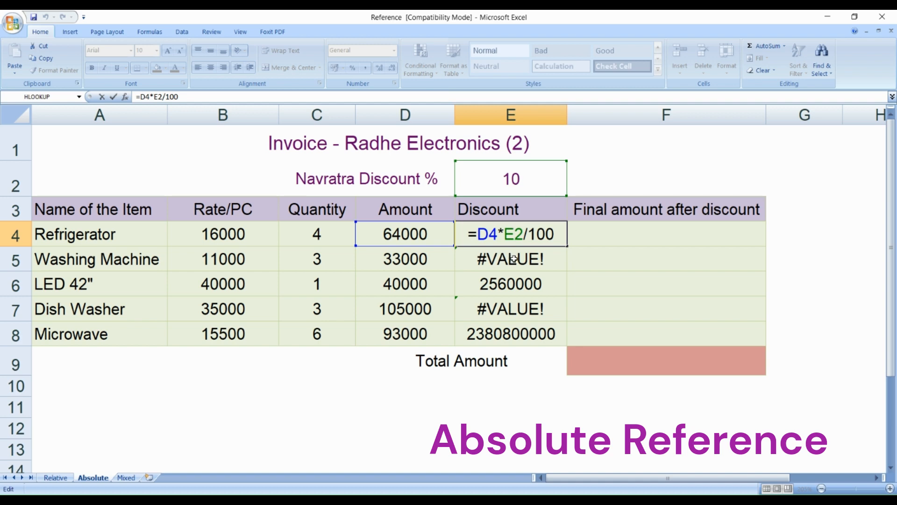
{"action": "key", "text": "ctrl+Return"}
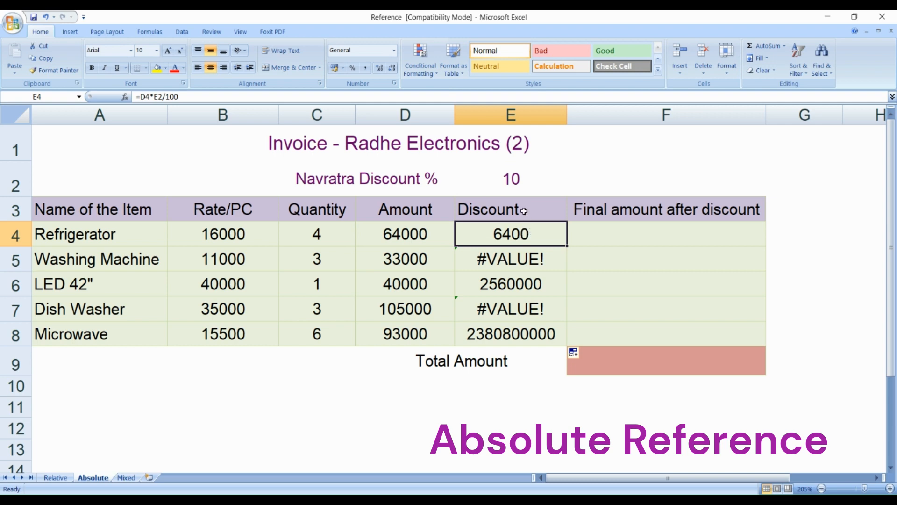
{"action": "left_click", "coordinate": [517, 180]}
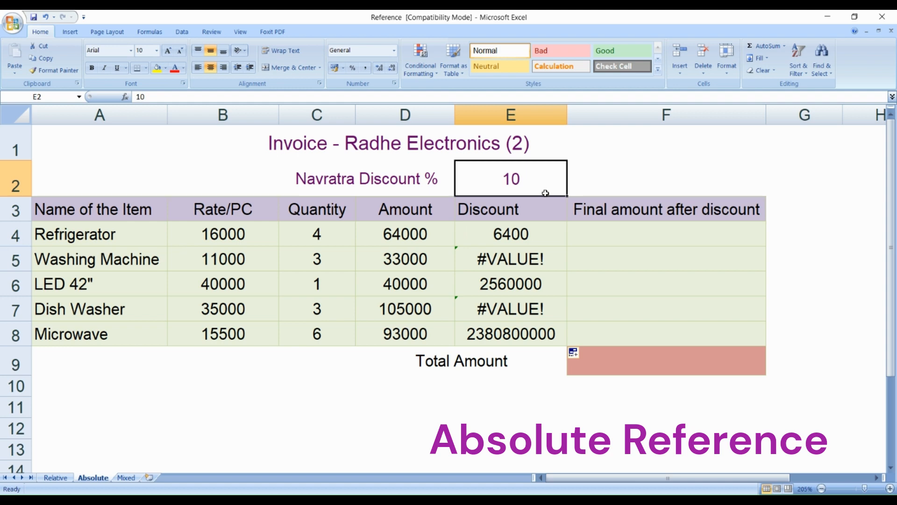
- Make the E2 reference absolute in the E4 discount formula, giving =D4*$E$2/100, and fill it down through E8
{"action": "left_click", "coordinate": [540, 233]}
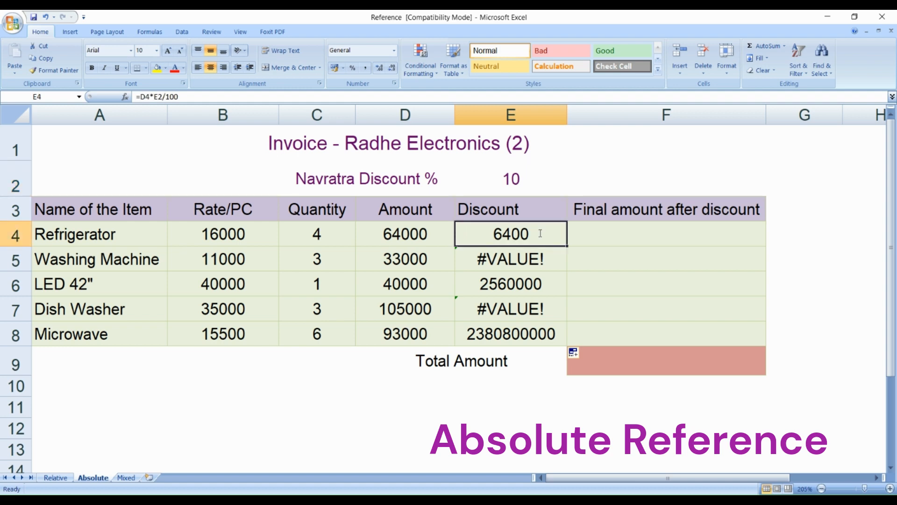
{"action": "double_click", "coordinate": [540, 234]}
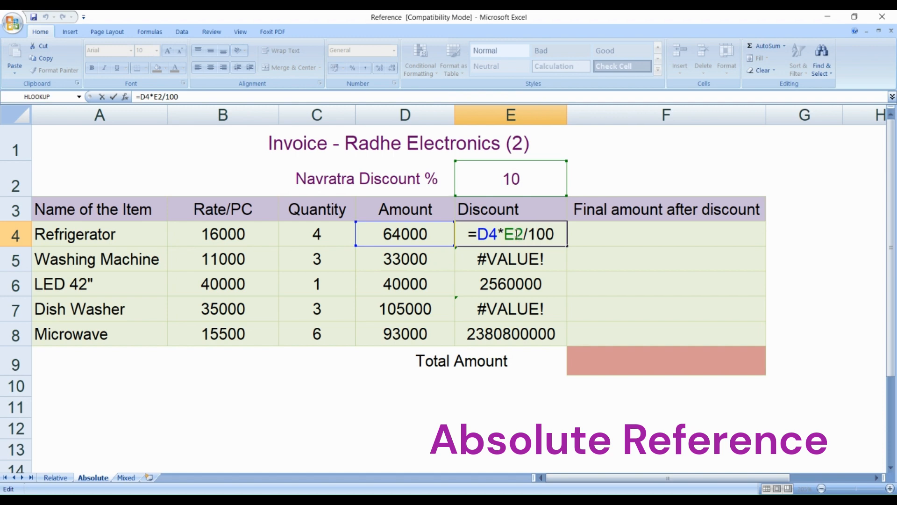
{"action": "left_click", "coordinate": [517, 234]}
{"action": "key", "text": "F4"}
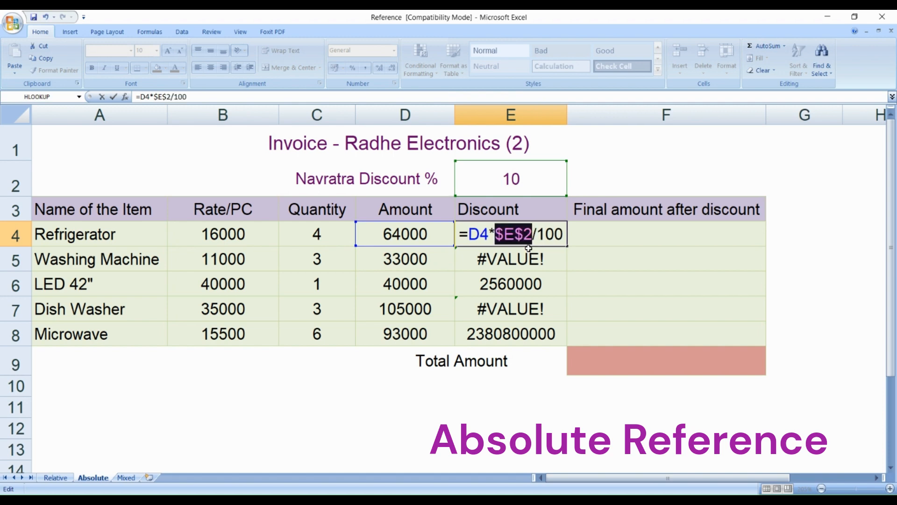
{"action": "left_click", "coordinate": [516, 236]}
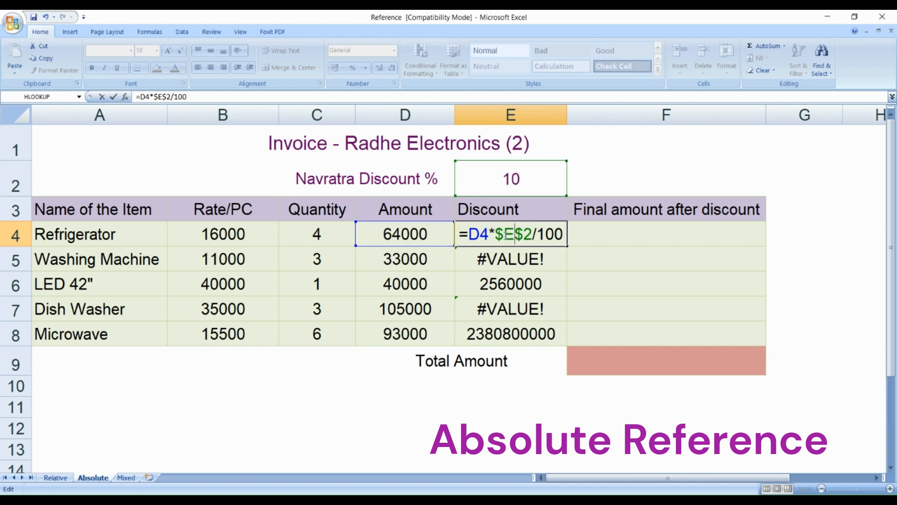
{"action": "left_click_drag", "start_coordinate": [495, 234], "coordinate": [524, 234]}
{"action": "left_click", "coordinate": [521, 233]}
{"action": "key", "text": "Return"}
{"action": "left_click", "coordinate": [547, 233]}
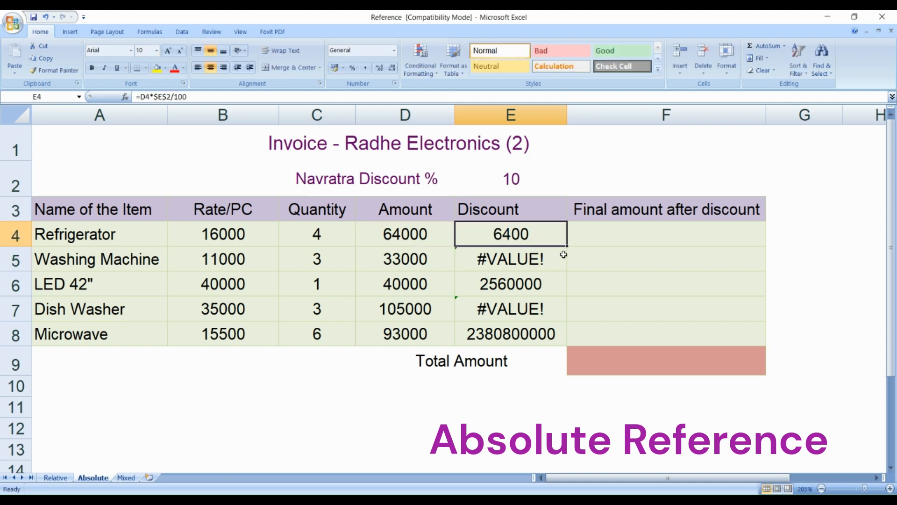
{"action": "left_click_drag", "start_coordinate": [567, 246], "coordinate": [558, 336]}
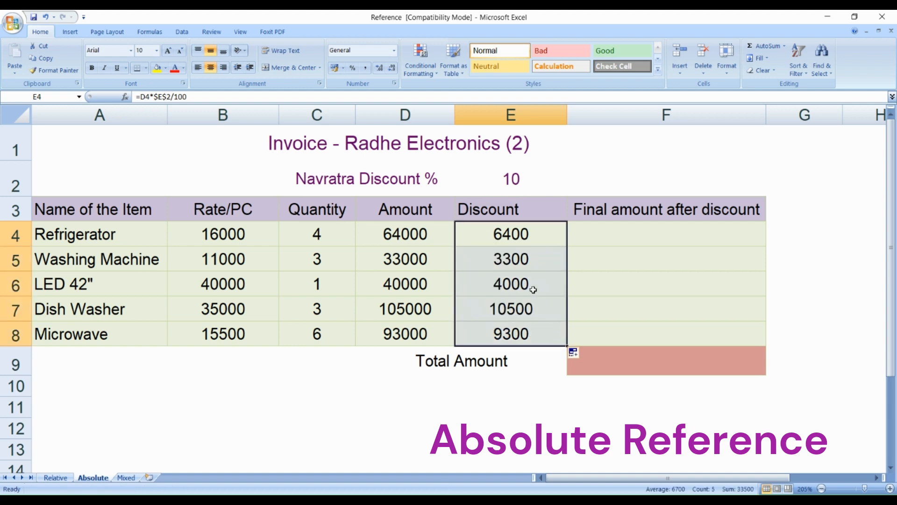
- Check the amounts and discounts in rows 5 and 6, and examine the absolute $E$2 reference in the E5 formula
{"action": "left_click", "coordinate": [433, 265]}
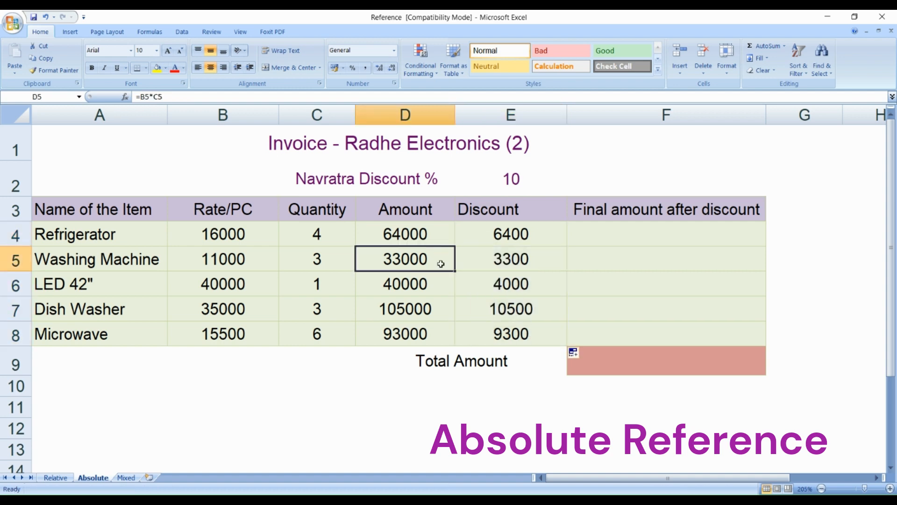
{"action": "left_click", "coordinate": [511, 263]}
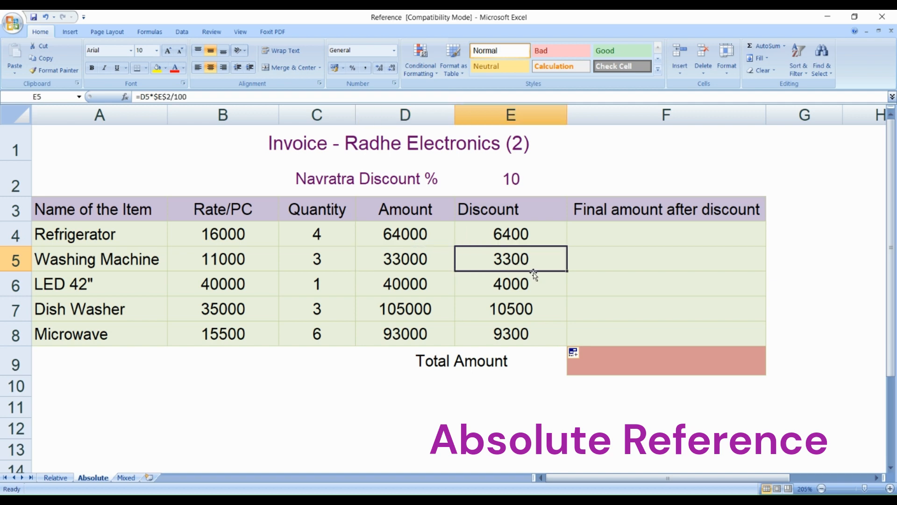
{"action": "left_click", "coordinate": [432, 290]}
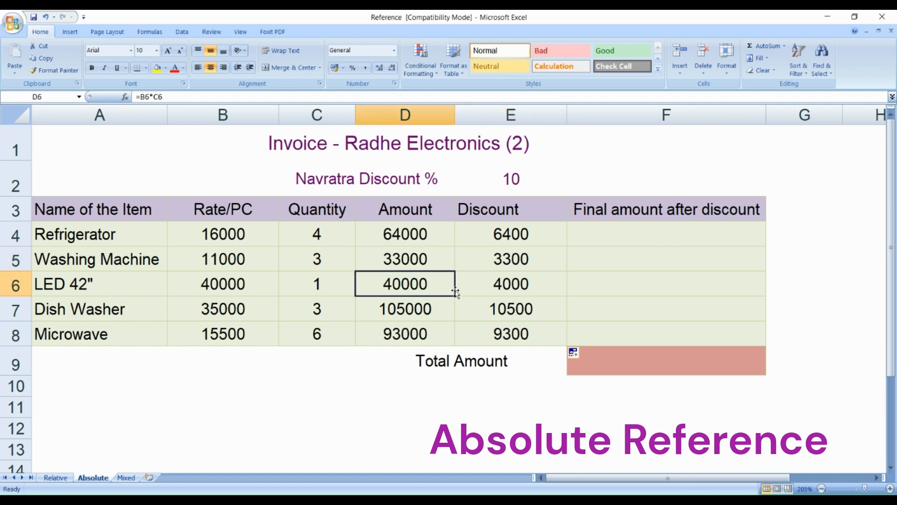
{"action": "left_click", "coordinate": [524, 285]}
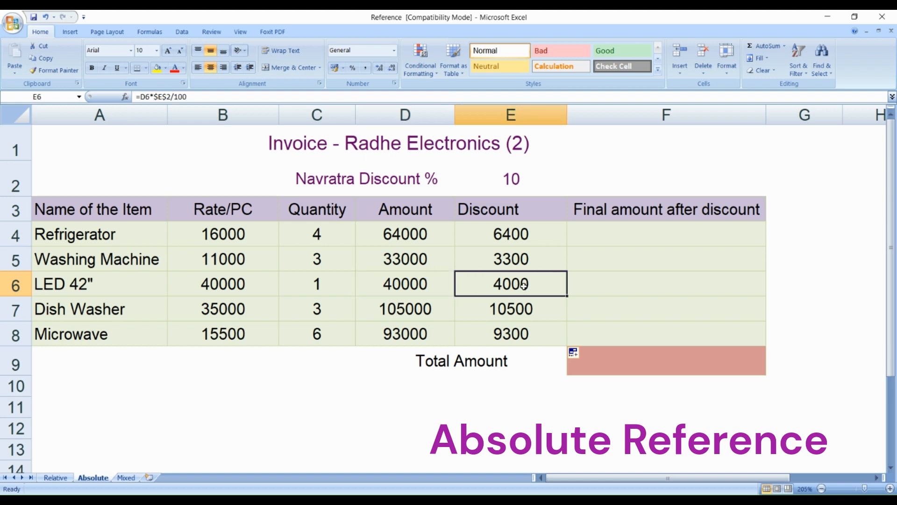
{"action": "double_click", "coordinate": [512, 258]}
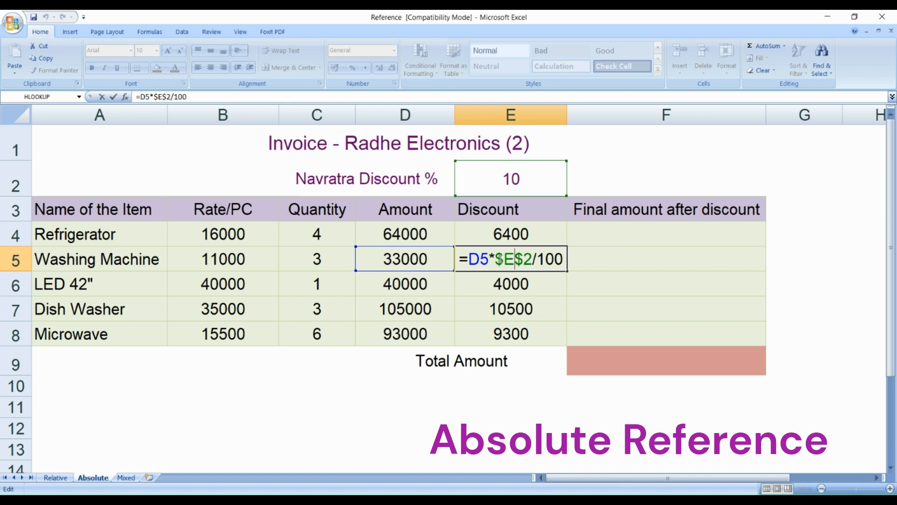
{"action": "left_click_drag", "start_coordinate": [502, 258], "coordinate": [527, 259]}
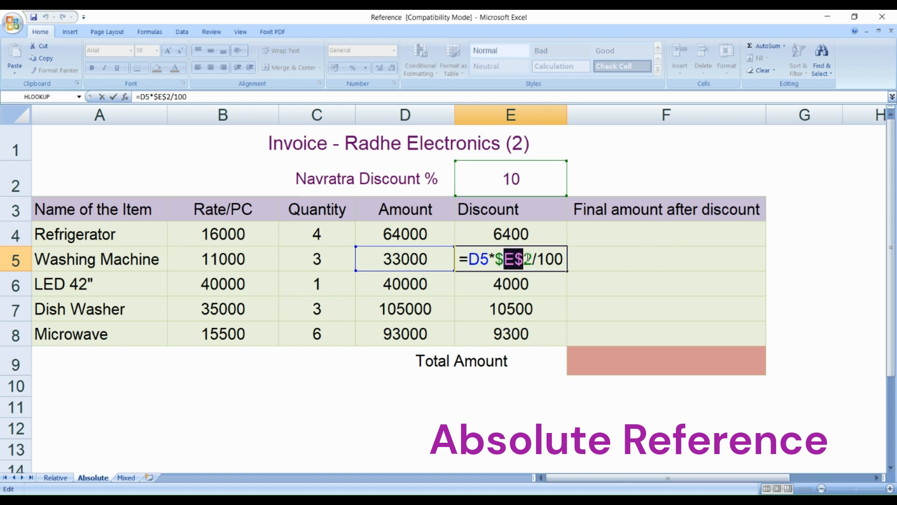
{"action": "left_click", "coordinate": [516, 262]}
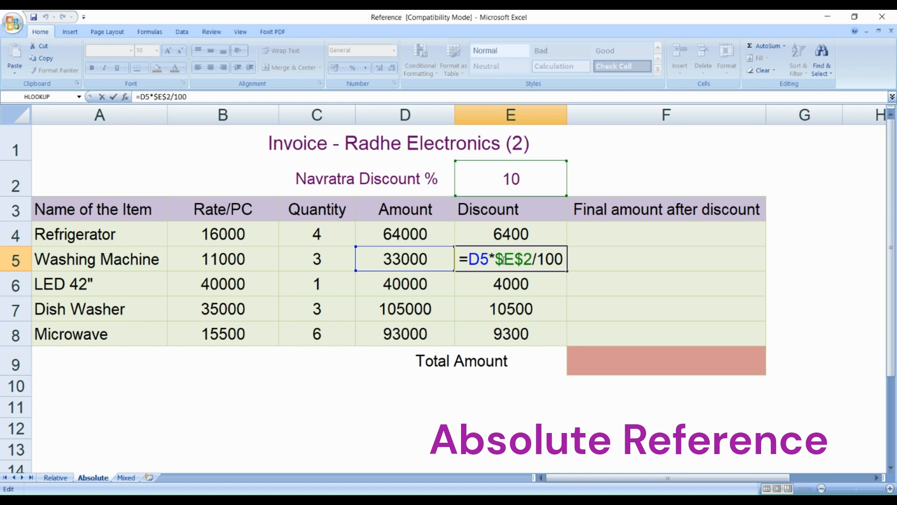
{"action": "double_click", "coordinate": [500, 260]}
{"action": "left_click", "coordinate": [519, 262]}
{"action": "double_click", "coordinate": [519, 262]}
{"action": "left_click", "coordinate": [499, 263]}
{"action": "left_click_drag", "start_coordinate": [499, 259], "coordinate": [526, 268]}
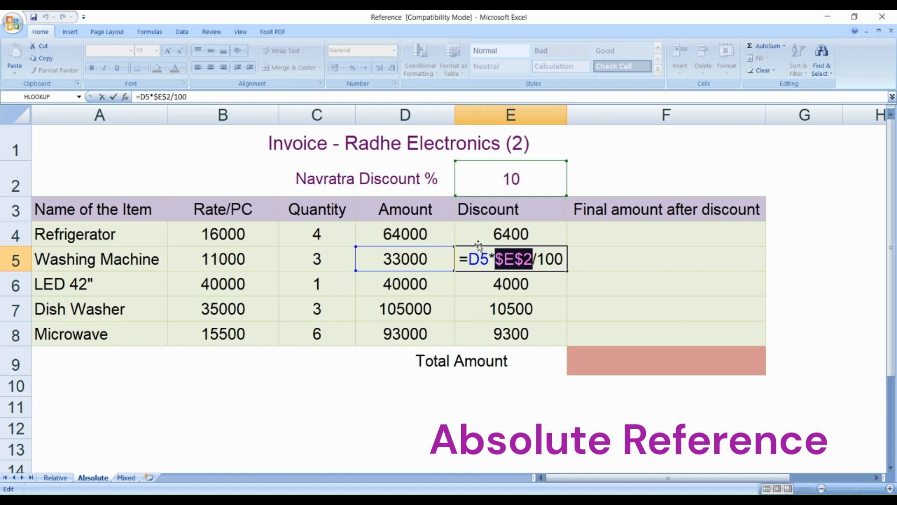
{"action": "key", "text": "ctrl+Return"}
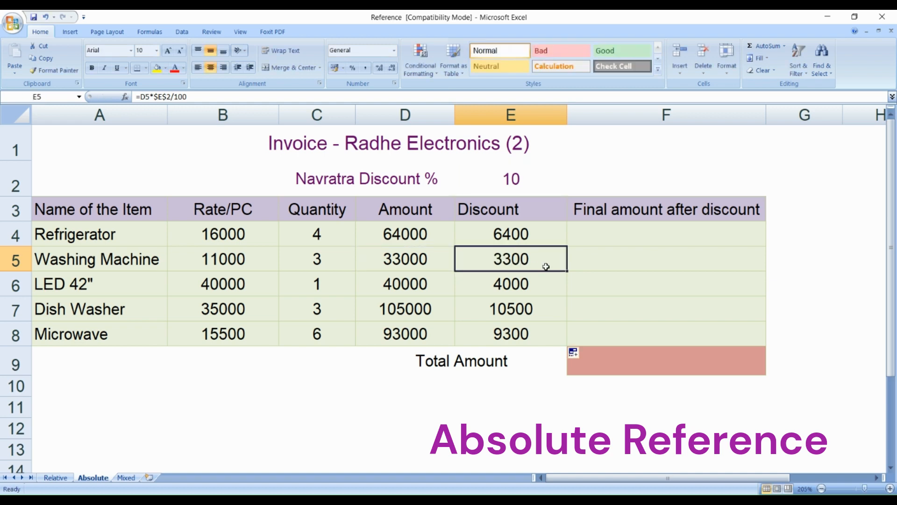
- Calculate the Refrigerator's final amount in F4 with the formula =D4-E4 and fill it down through F8
{"action": "left_click", "coordinate": [616, 236]}
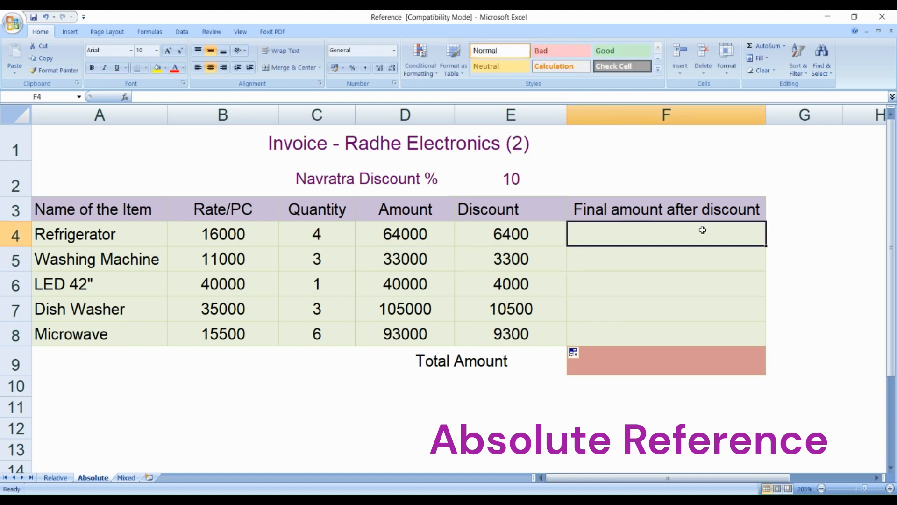
{"action": "type", "text": "="}
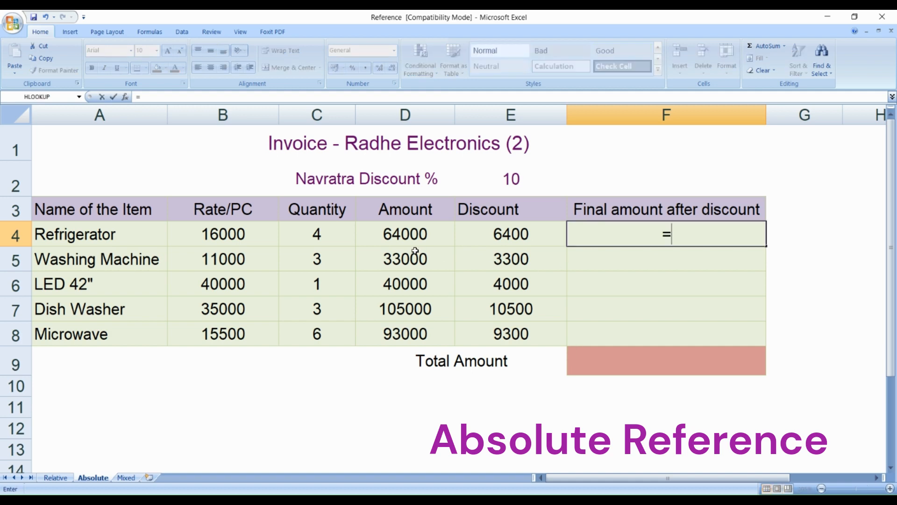
{"action": "left_click", "coordinate": [417, 236]}
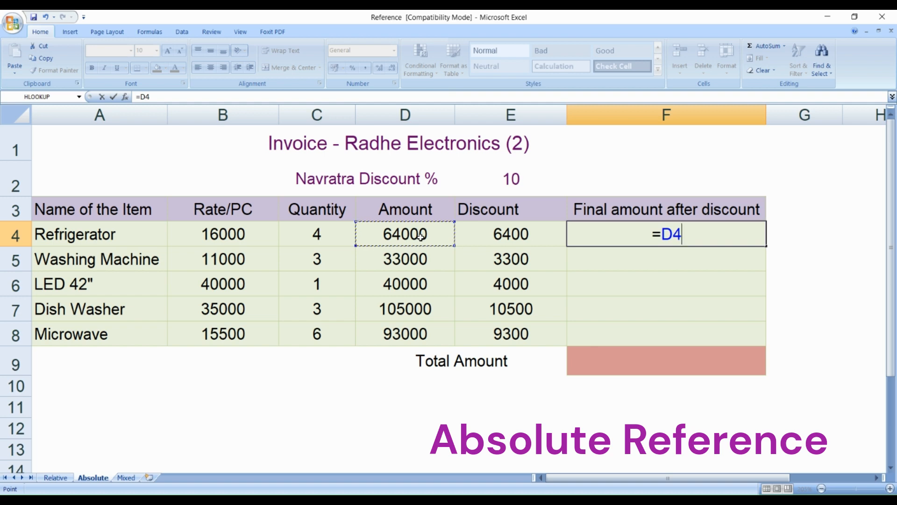
{"action": "type", "text": "-"}
{"action": "left_click", "coordinate": [531, 233]}
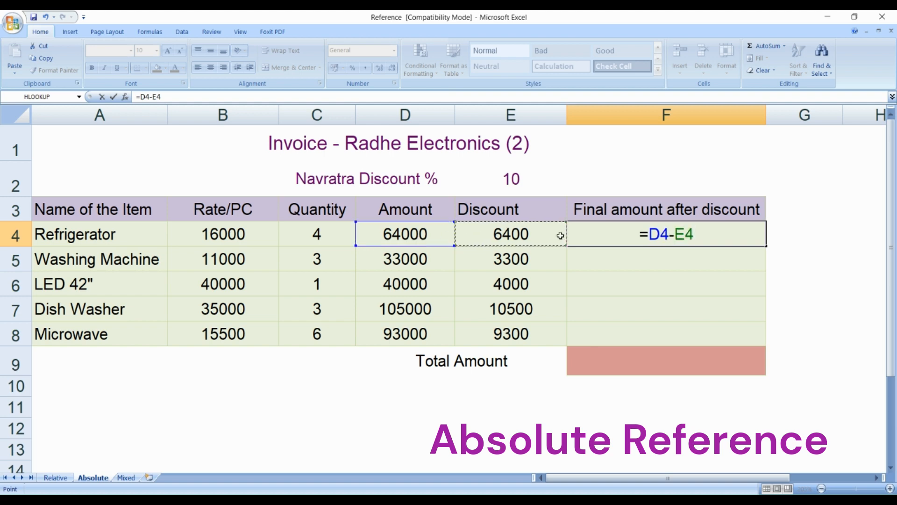
{"action": "key", "text": "Return"}
{"action": "left_click", "coordinate": [718, 237]}
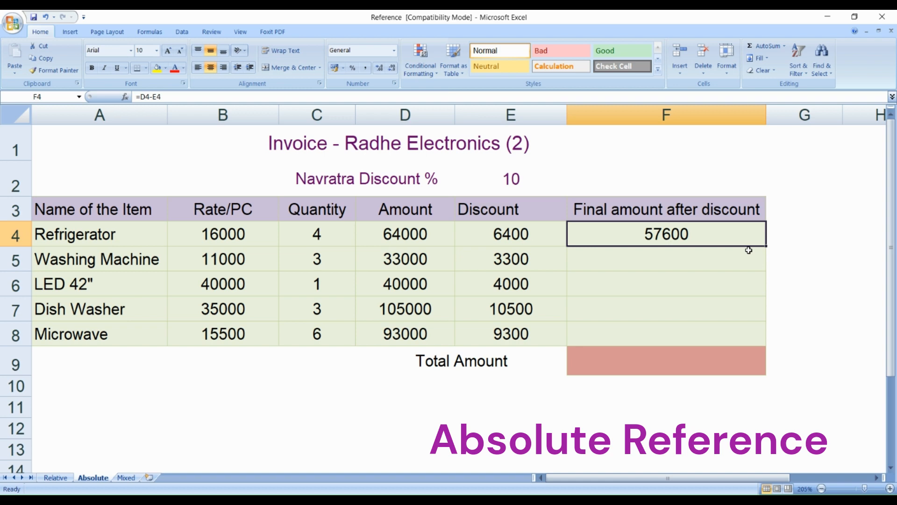
{"action": "left_click_drag", "start_coordinate": [766, 246], "coordinate": [767, 341]}
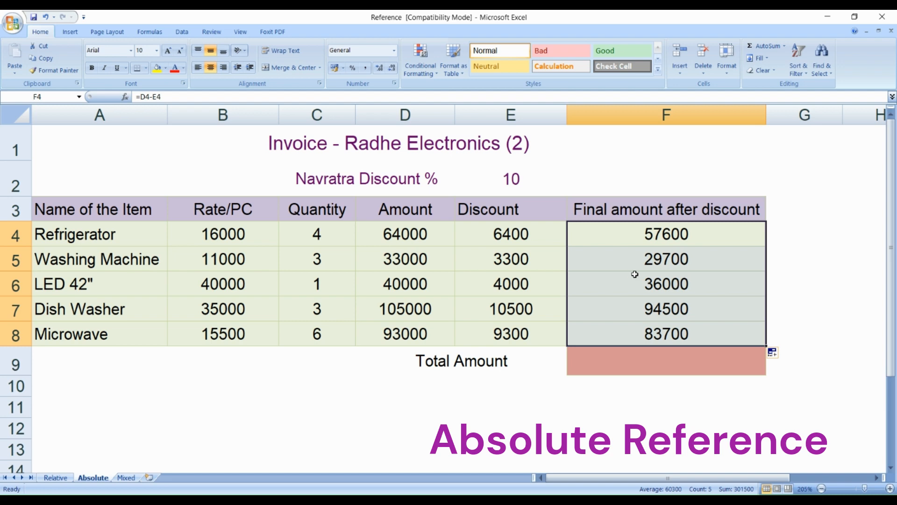
- Compare the Washing Machine's amount in D5 with its discount in E5 as the cells used by its final amount
{"action": "left_click", "coordinate": [408, 258]}
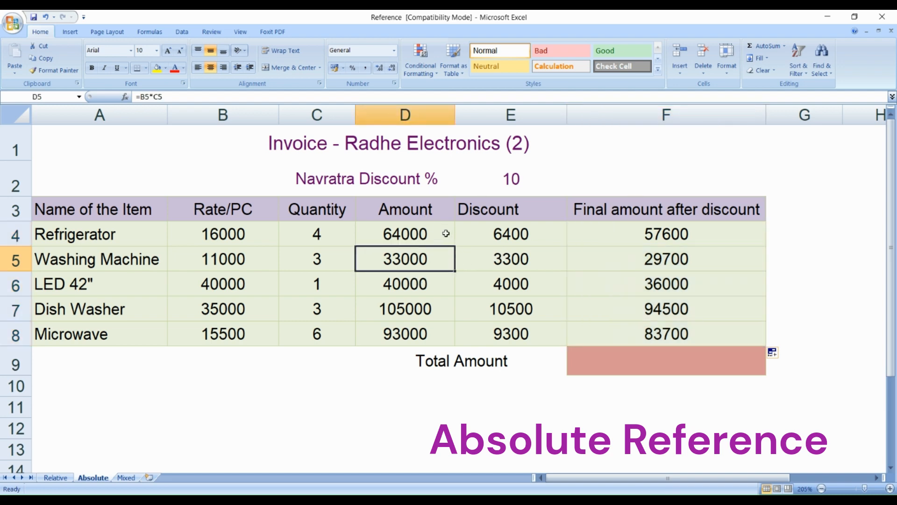
{"action": "left_click", "coordinate": [504, 260]}
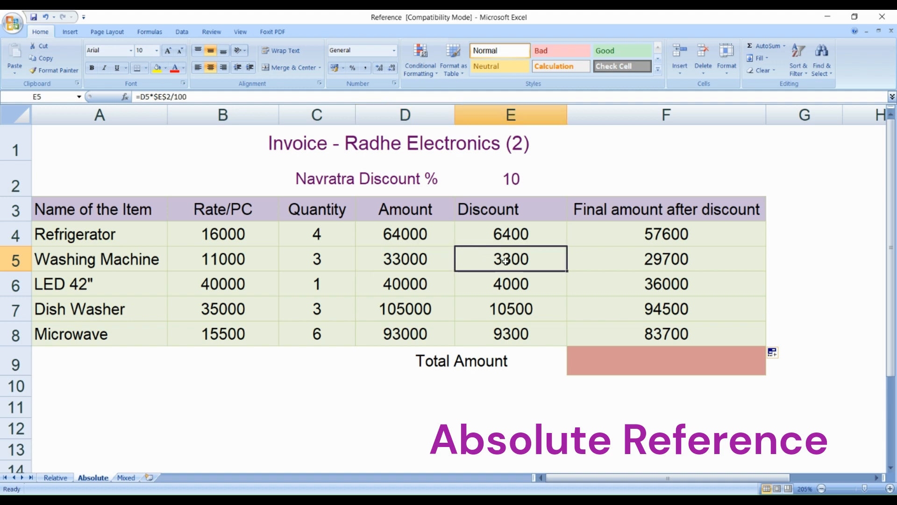
{"action": "left_click", "coordinate": [414, 260]}
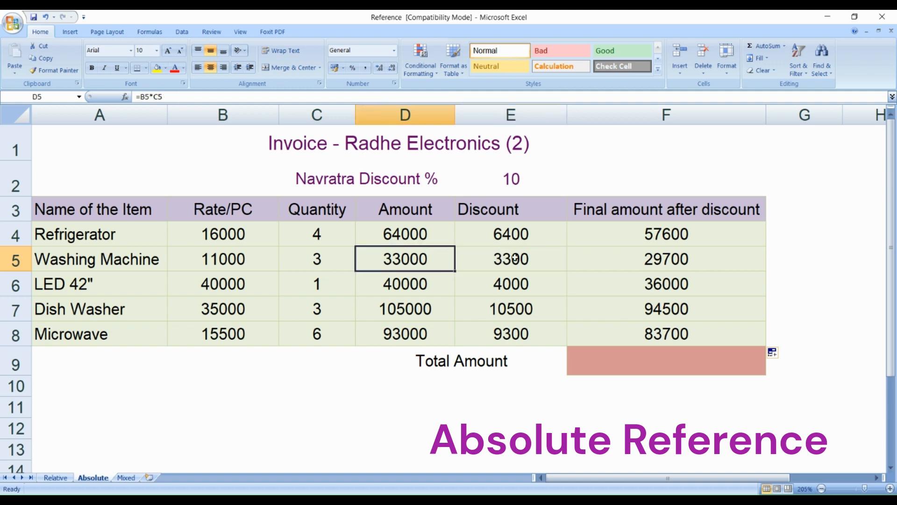
{"action": "left_click", "coordinate": [467, 265]}
{"action": "left_click", "coordinate": [428, 266]}
{"action": "left_click", "coordinate": [519, 257]}
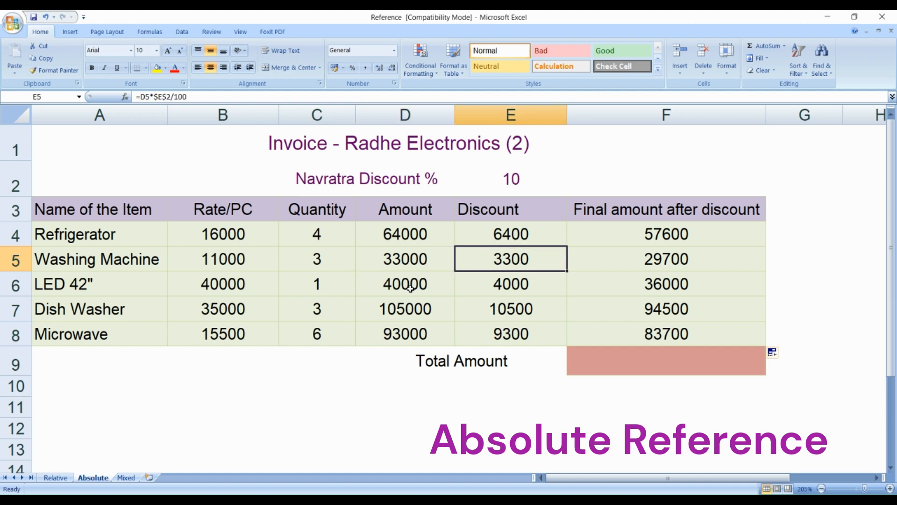
- Examine the LED 42" row's amount in D6 and discount in E6, comparing row 6 with row 5
{"action": "left_click", "coordinate": [15, 286]}
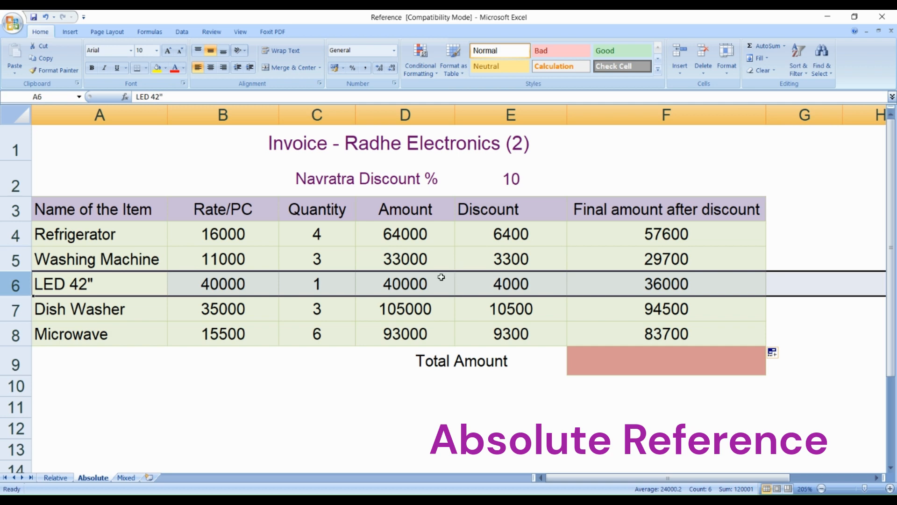
{"action": "left_click", "coordinate": [430, 286]}
{"action": "left_click", "coordinate": [511, 276]}
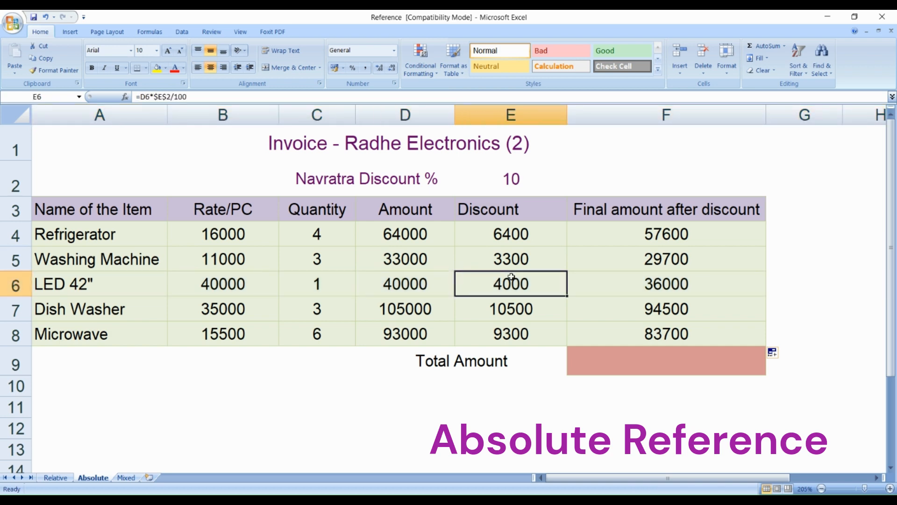
{"action": "left_click", "coordinate": [427, 288]}
{"action": "left_click", "coordinate": [511, 279]}
{"action": "left_click", "coordinate": [14, 285]}
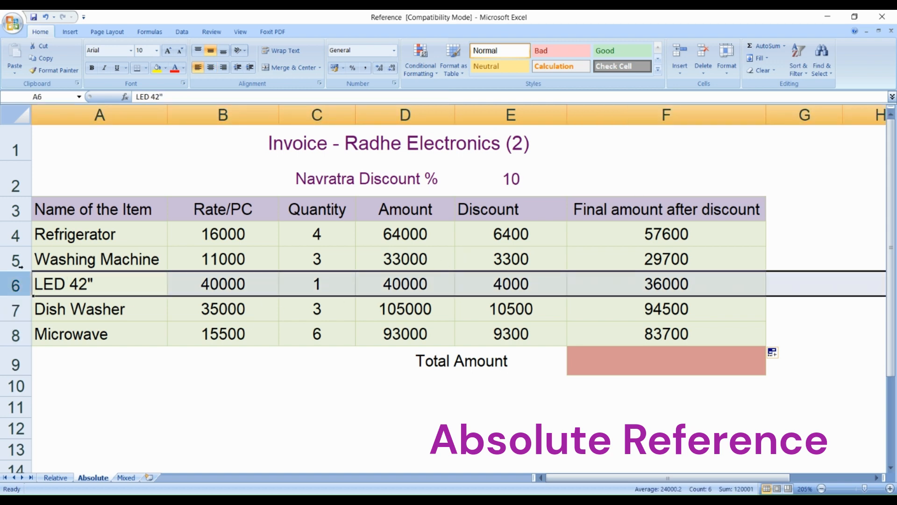
{"action": "left_click", "coordinate": [15, 261]}
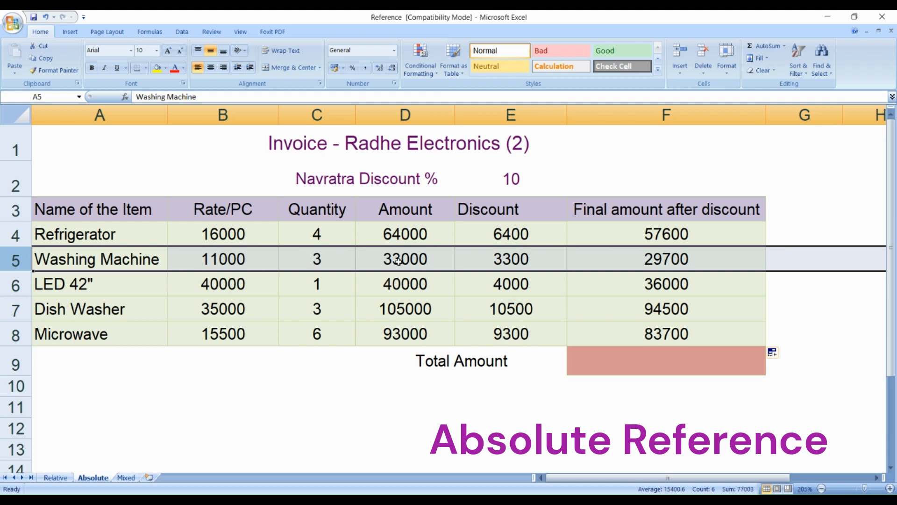
{"action": "left_click", "coordinate": [14, 286]}
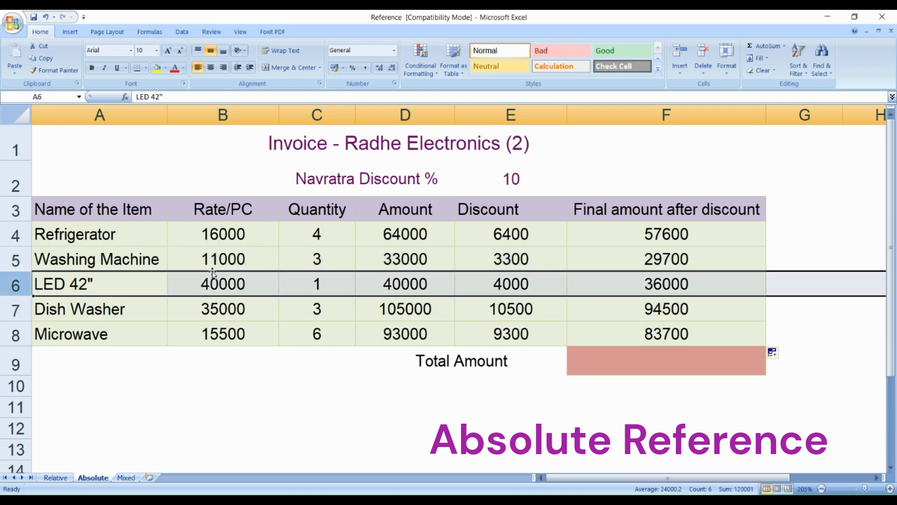
{"action": "left_click", "coordinate": [417, 287]}
{"action": "left_click", "coordinate": [508, 285]}
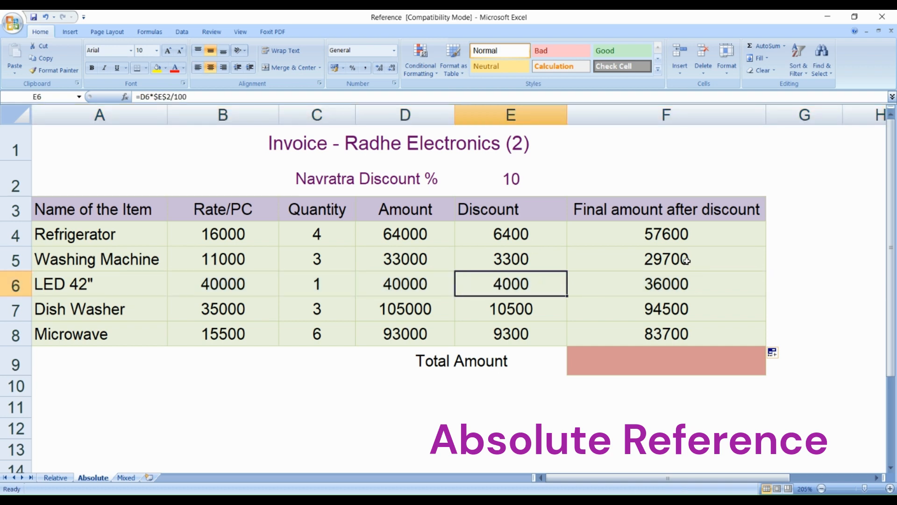
- Calculate the total of the final amounts in F9 with the formula =SUM(F4:F8)
{"action": "left_click", "coordinate": [685, 237]}
{"action": "left_click", "coordinate": [677, 357]}
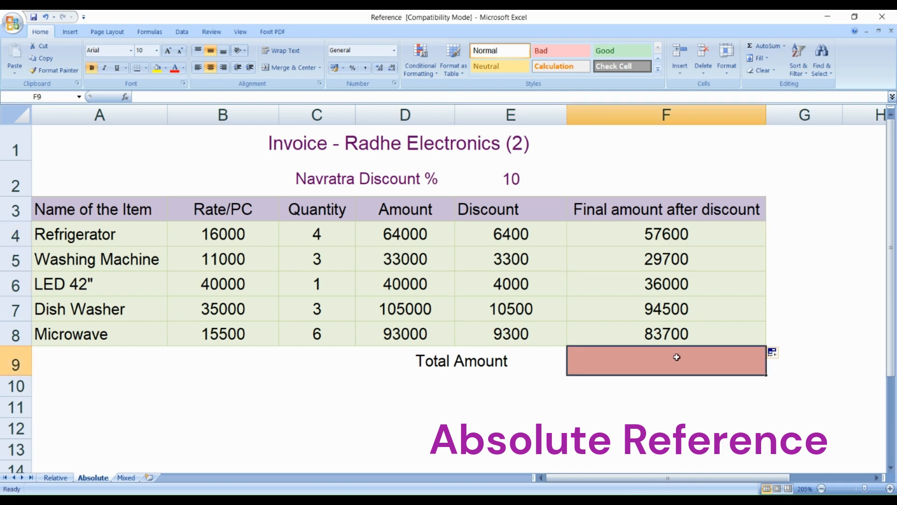
{"action": "type", "text": "="}
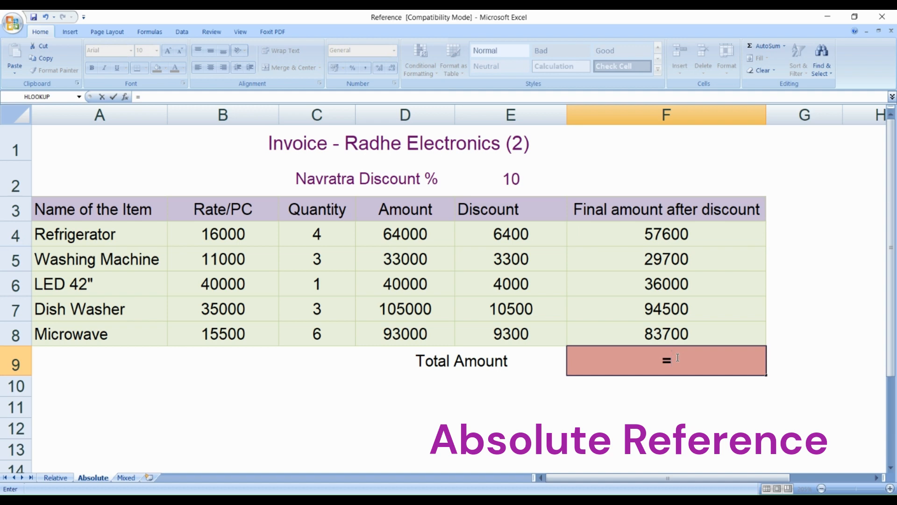
{"action": "type", "text": "su"}
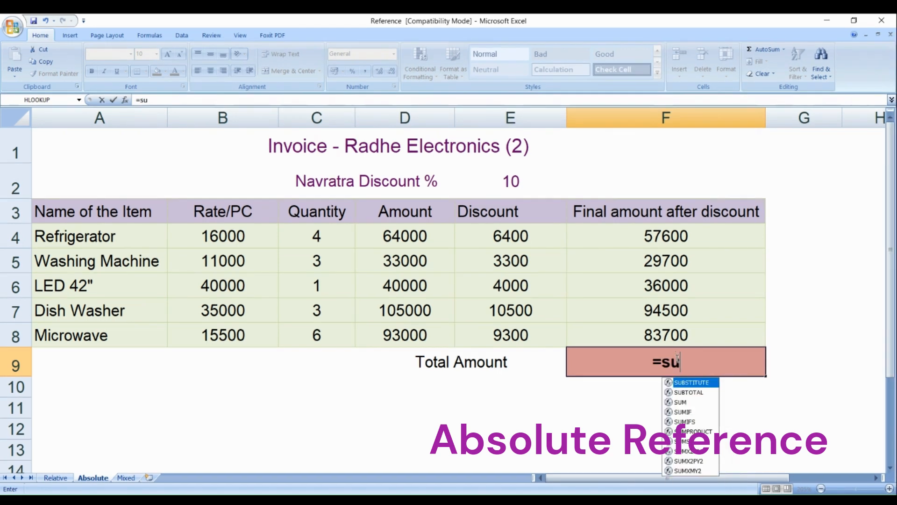
{"action": "type", "text": "m("}
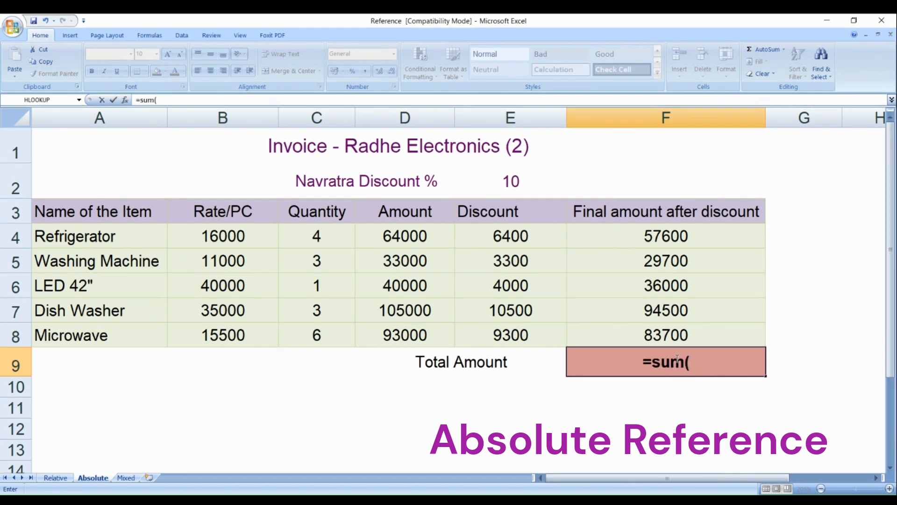
{"action": "left_click_drag", "start_coordinate": [684, 237], "coordinate": [685, 334]}
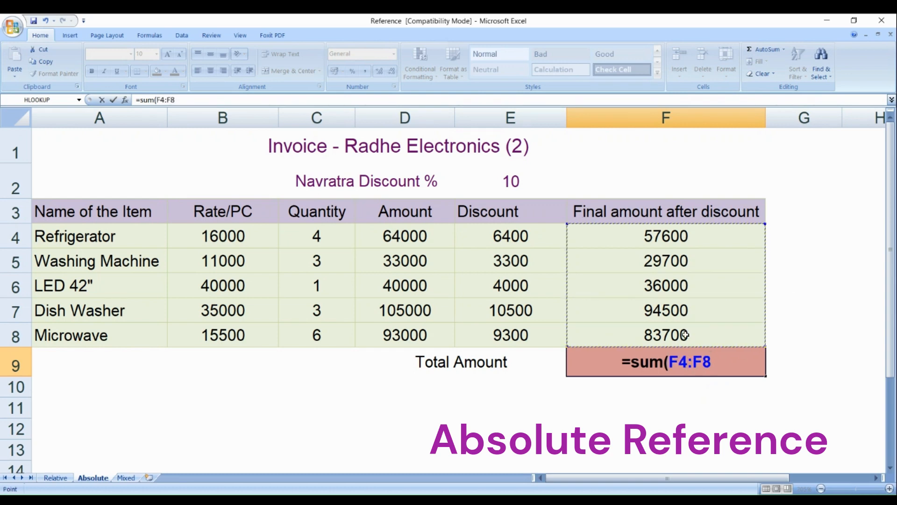
{"action": "type", "text": ")"}
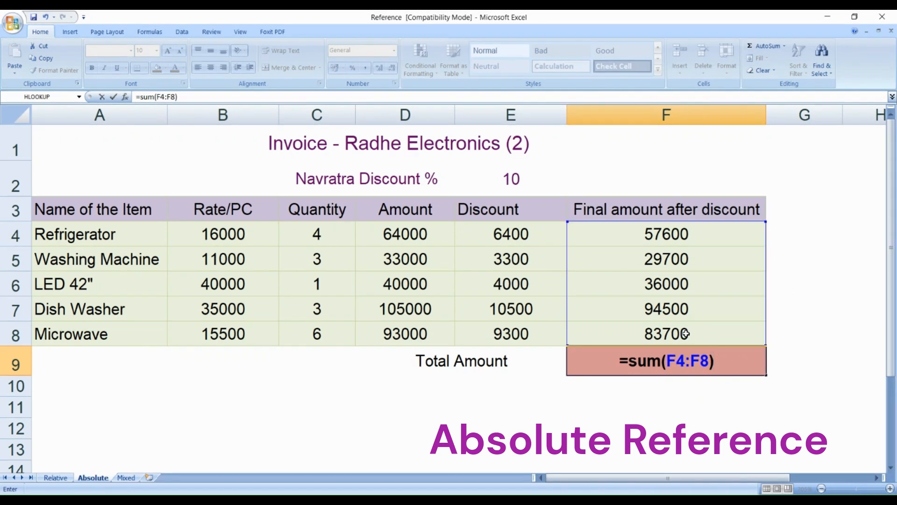
{"action": "key", "text": "Return"}
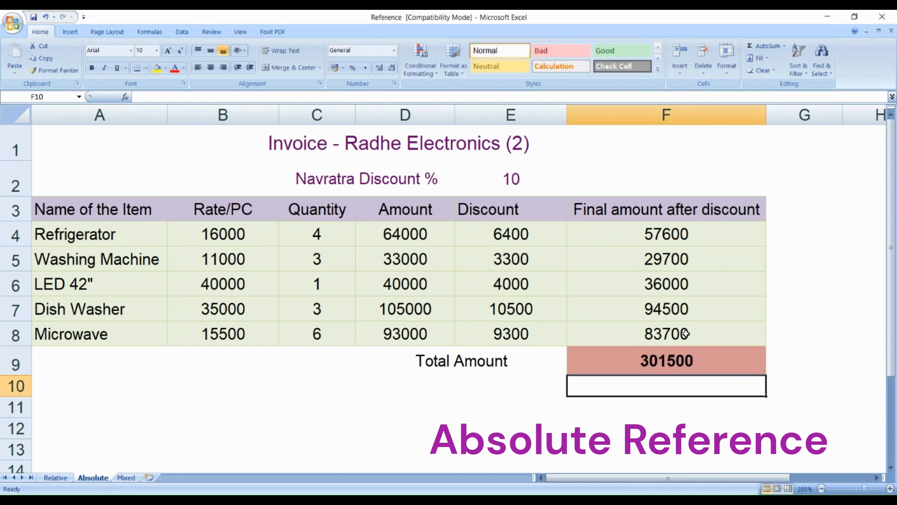
{"action": "left_click", "coordinate": [681, 363]}
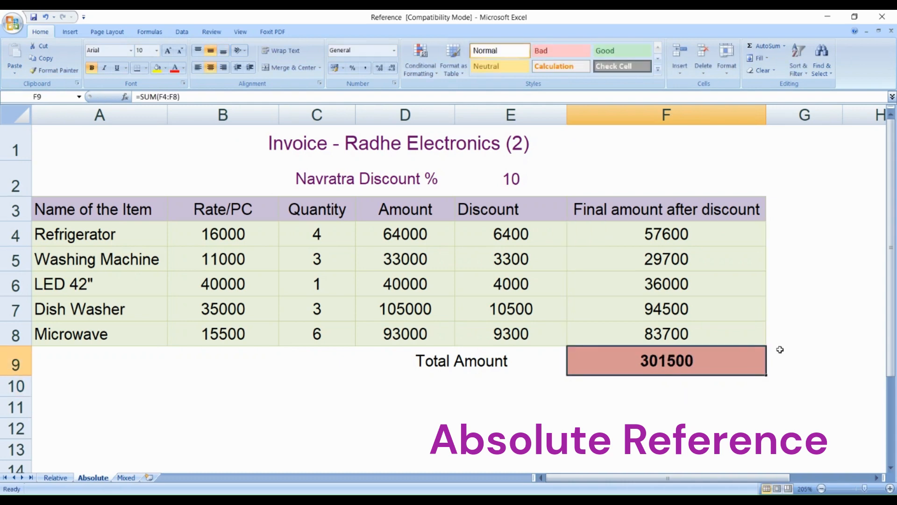
{"action": "left_click", "coordinate": [797, 317]}
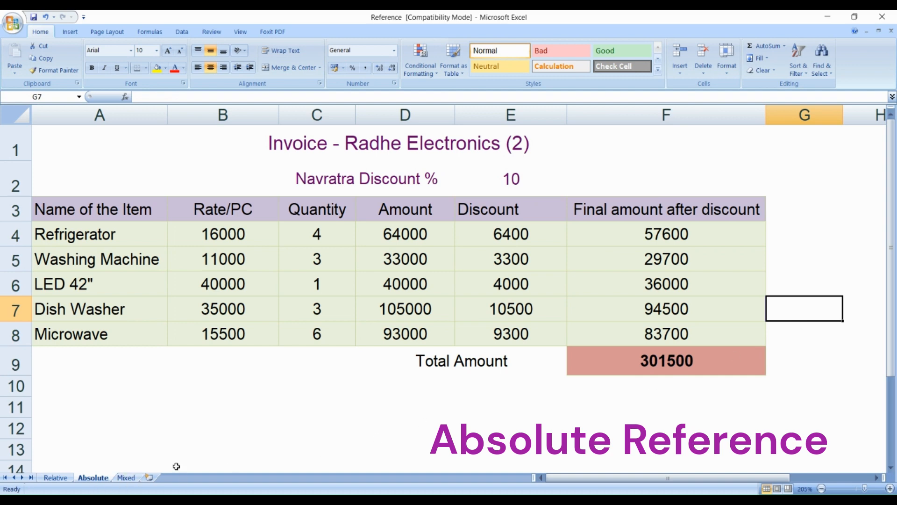
- Open the Mixed sheet and go through the items' rates in B5 to B9
{"action": "left_click", "coordinate": [125, 478]}
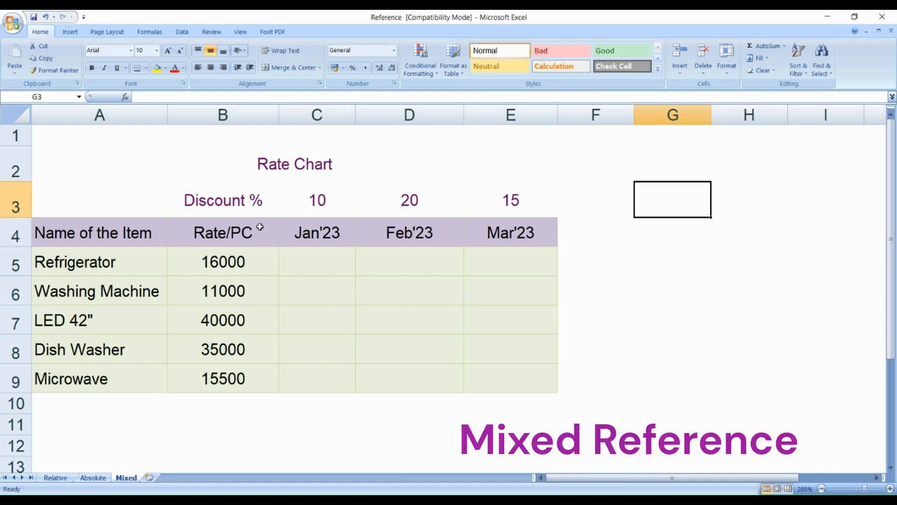
{"action": "left_click", "coordinate": [234, 262]}
{"action": "left_click", "coordinate": [228, 290]}
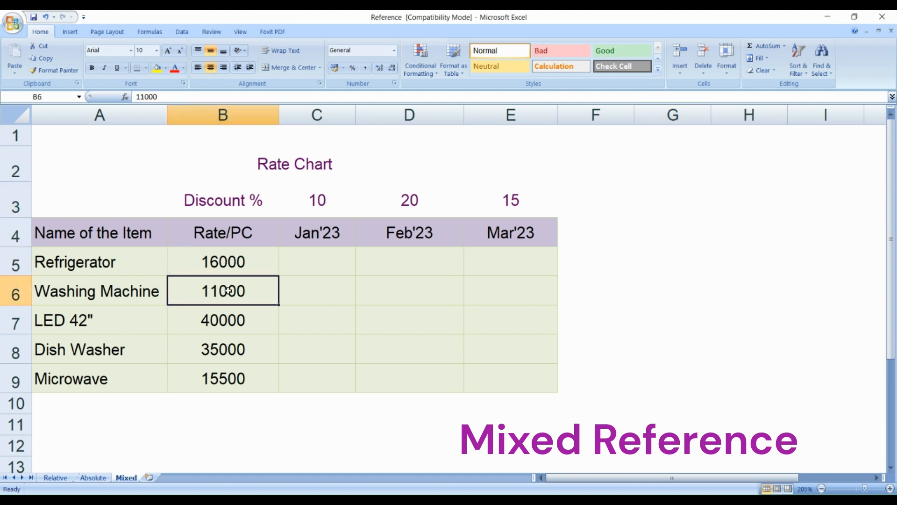
{"action": "left_click", "coordinate": [230, 322]}
{"action": "left_click", "coordinate": [232, 348]}
{"action": "left_click", "coordinate": [232, 381]}
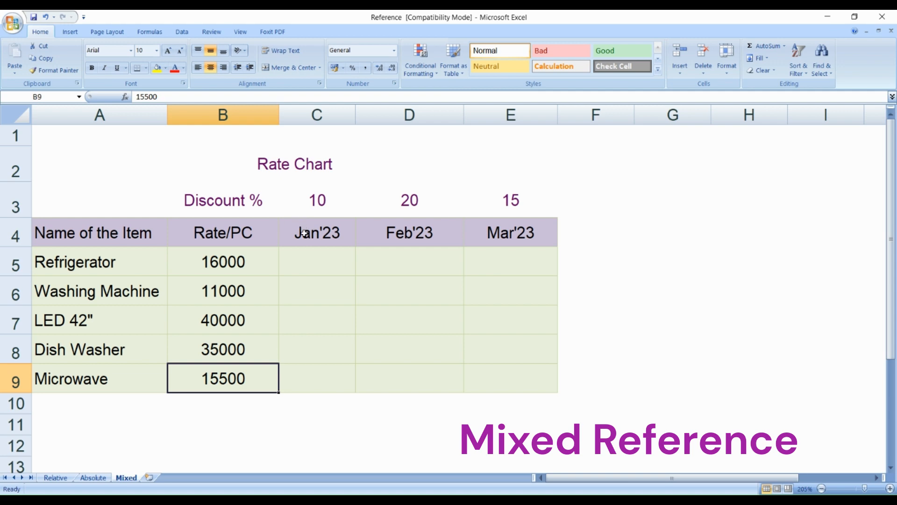
- Examine the discount percentages in C3, D3 and E3 together with their months Jan'23, Feb'23 and Mar'23
{"action": "left_click", "coordinate": [322, 202]}
{"action": "left_click", "coordinate": [320, 234]}
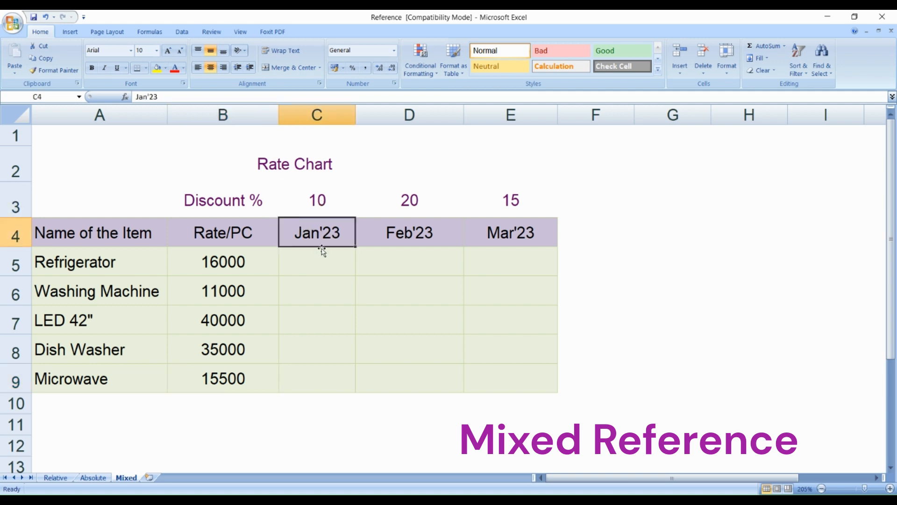
{"action": "left_click", "coordinate": [411, 206]}
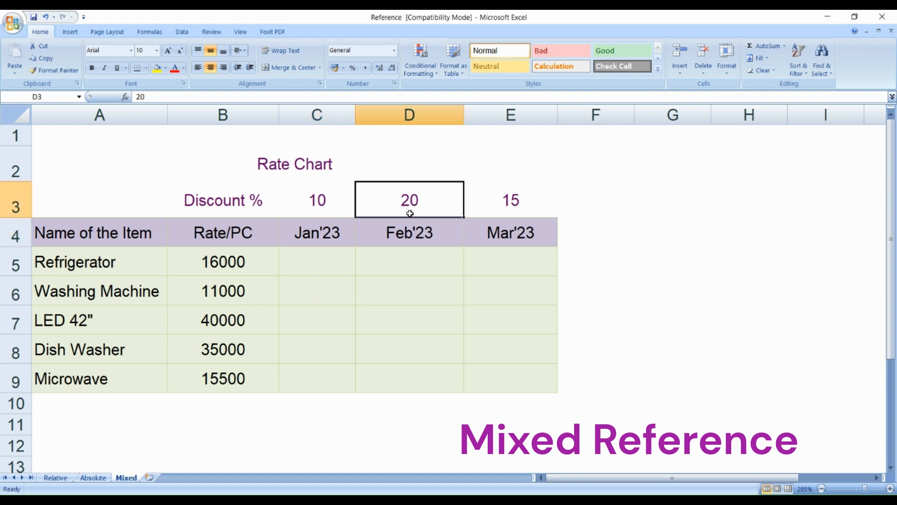
{"action": "left_click", "coordinate": [407, 236]}
{"action": "left_click", "coordinate": [507, 203]}
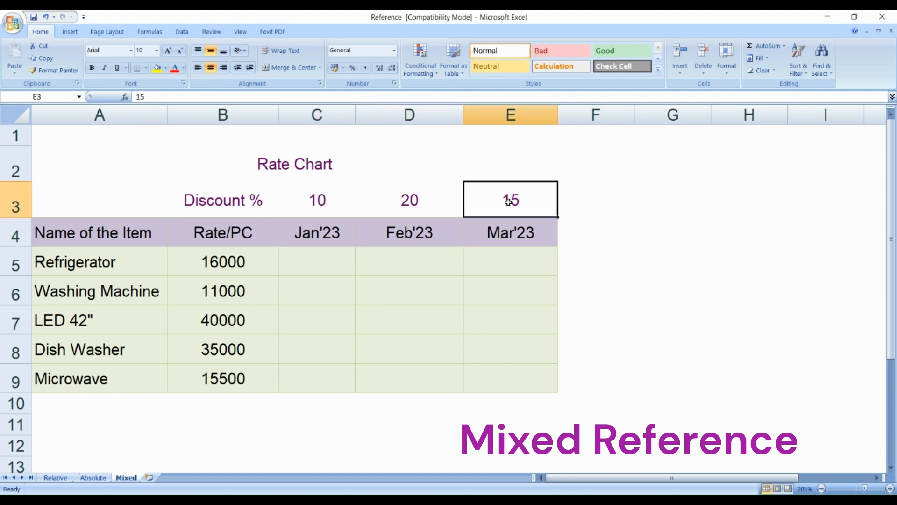
{"action": "left_click", "coordinate": [524, 237]}
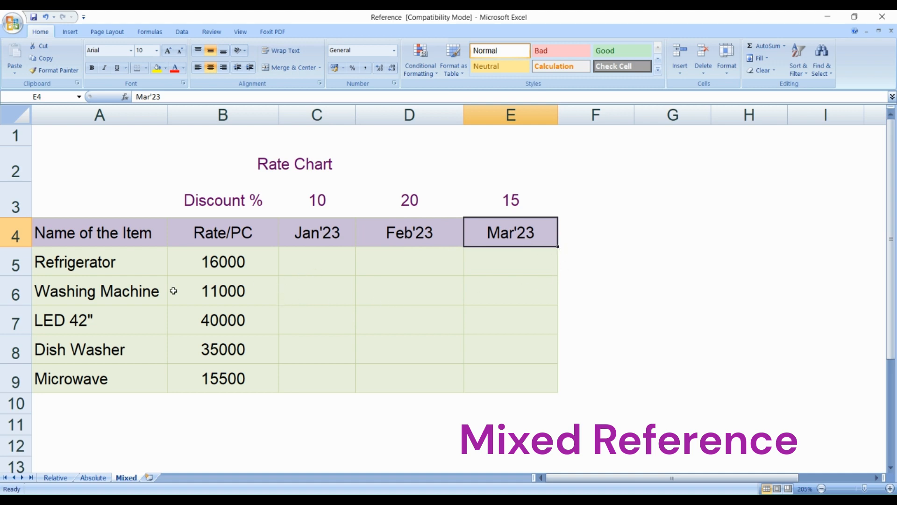
- Calculate the Refrigerator's Jan'23 discount in C5 with =B5*C3/100 and fill it down through C8
{"action": "left_click", "coordinate": [16, 266]}
{"action": "left_click", "coordinate": [314, 261]}
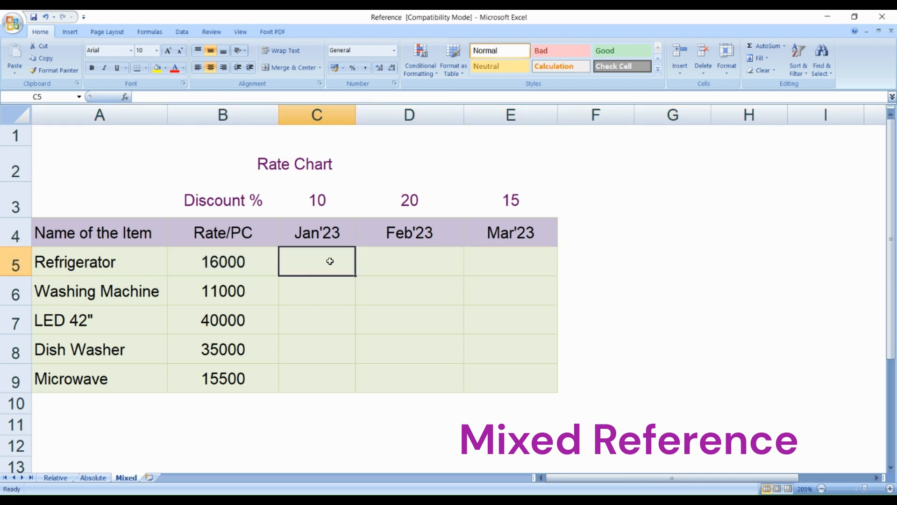
{"action": "type", "text": "="}
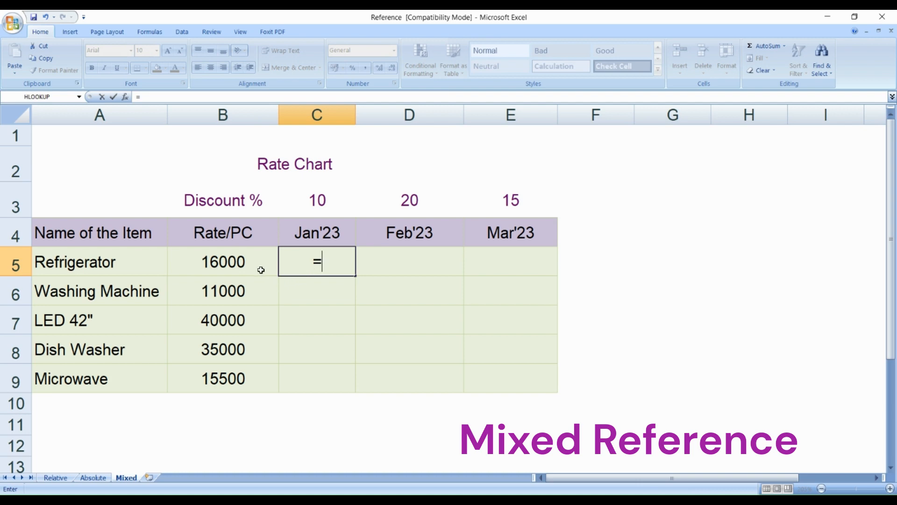
{"action": "left_click", "coordinate": [247, 260]}
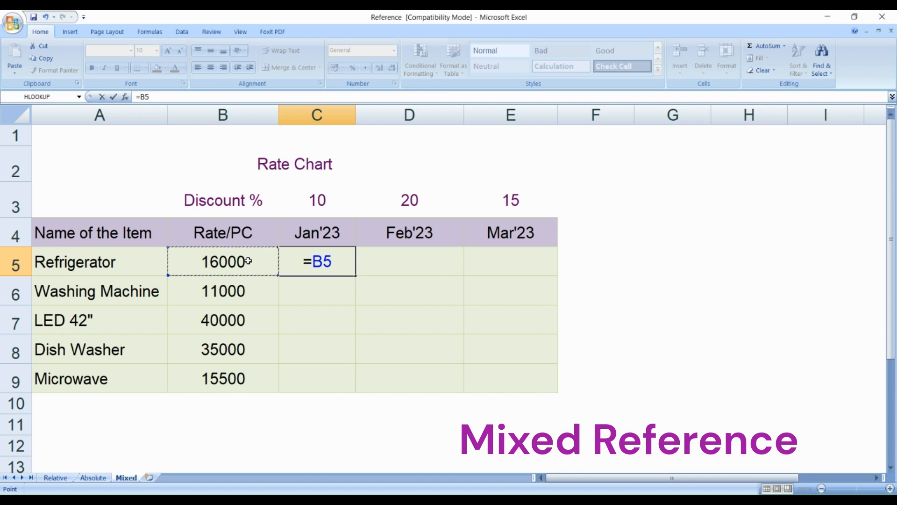
{"action": "type", "text": "*"}
{"action": "left_click", "coordinate": [320, 200]}
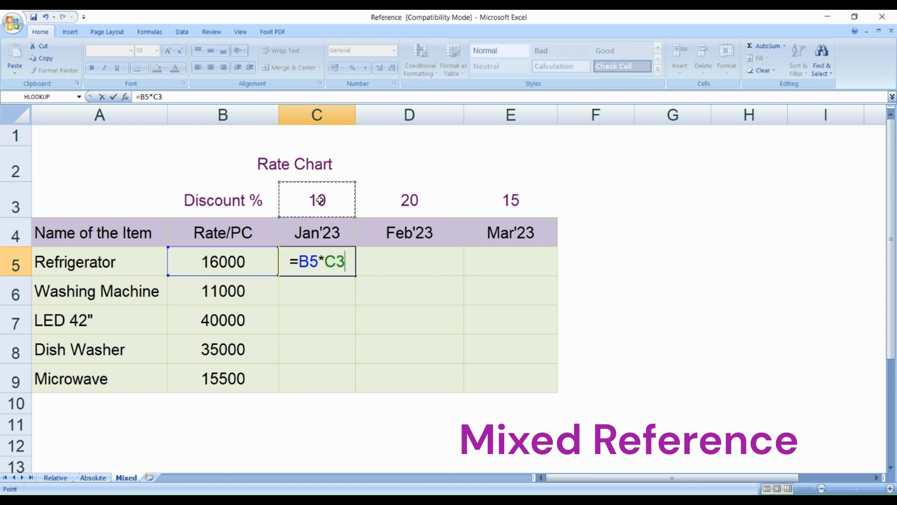
{"action": "type", "text": "/100"}
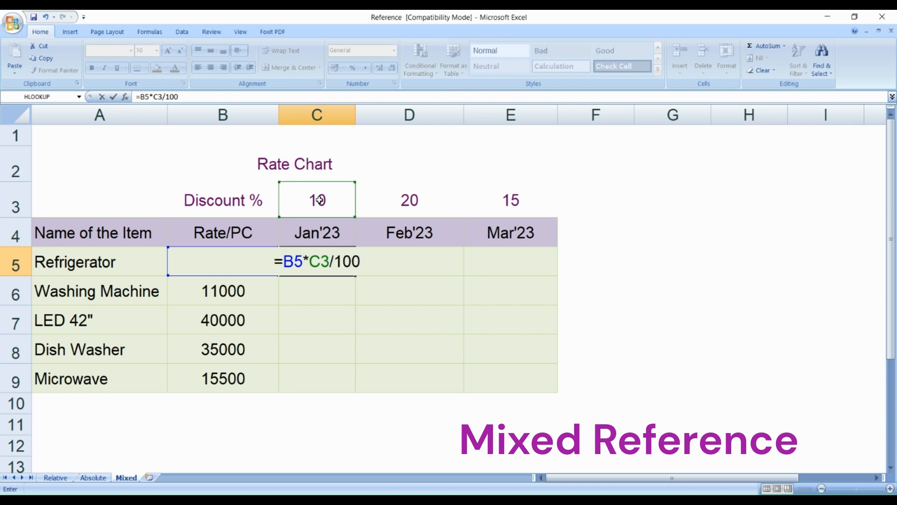
{"action": "key", "text": "Return"}
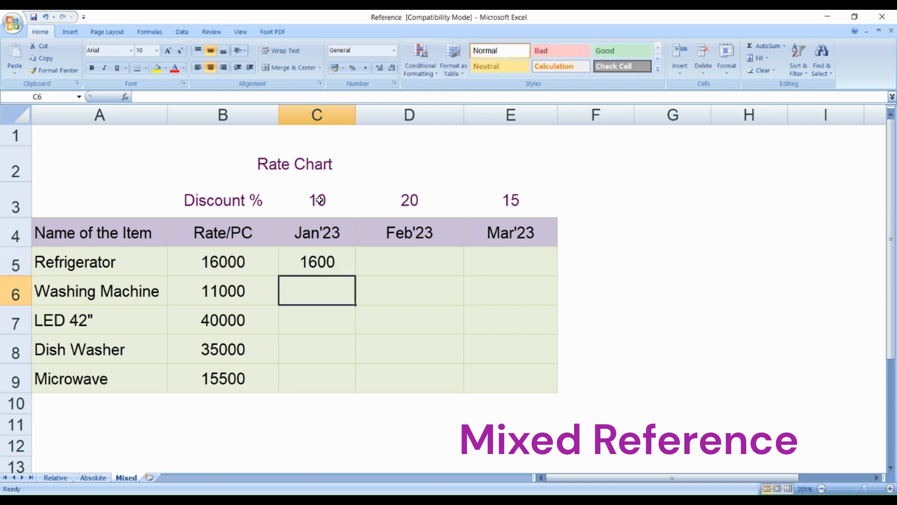
{"action": "left_click", "coordinate": [322, 262]}
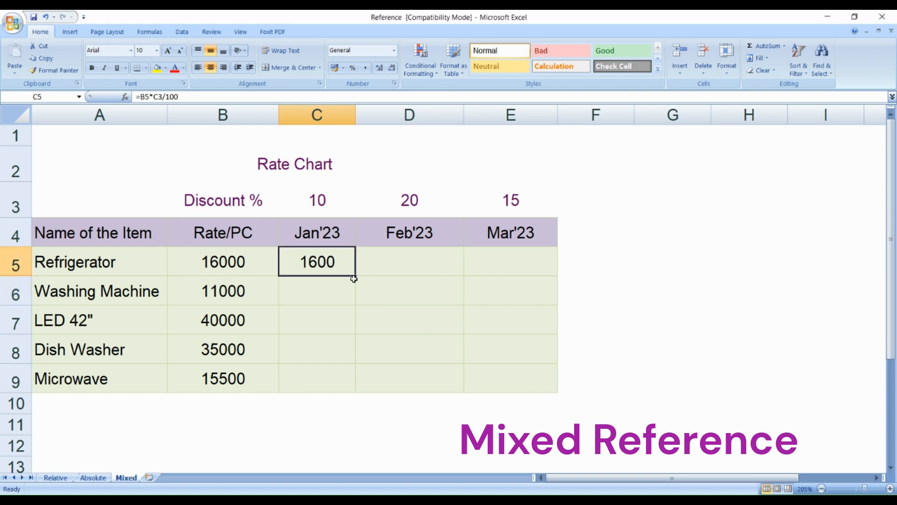
{"action": "left_click_drag", "start_coordinate": [355, 276], "coordinate": [349, 364]}
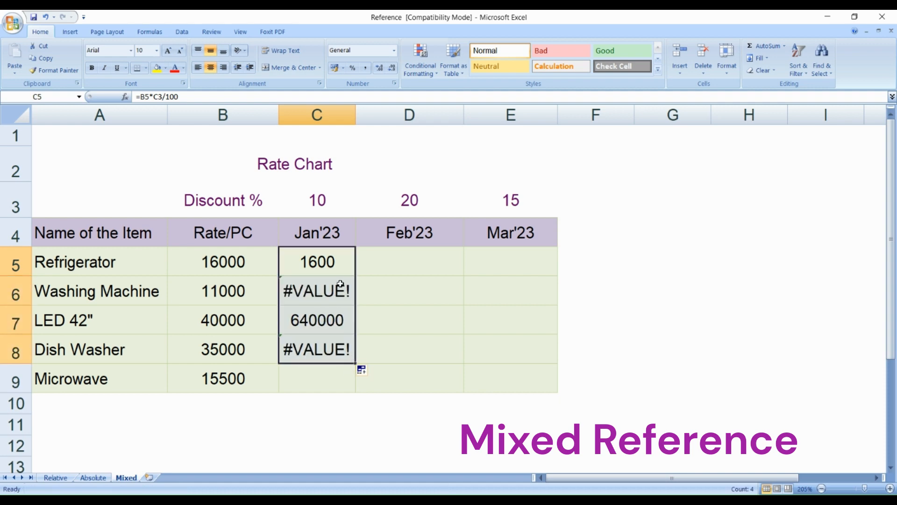
- Make the C3 reference in the C5 formula absolute as $C$3 and fill the formula down through C9
{"action": "double_click", "coordinate": [341, 268]}
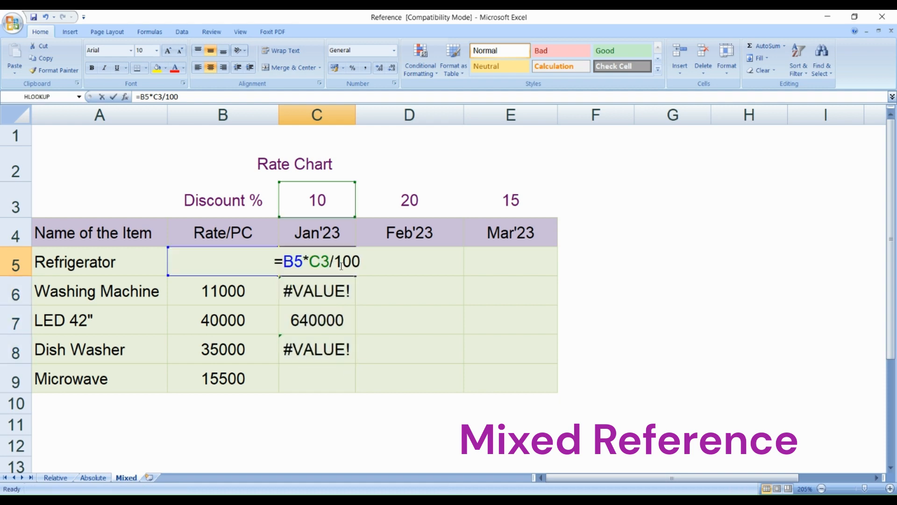
{"action": "left_click", "coordinate": [322, 262]}
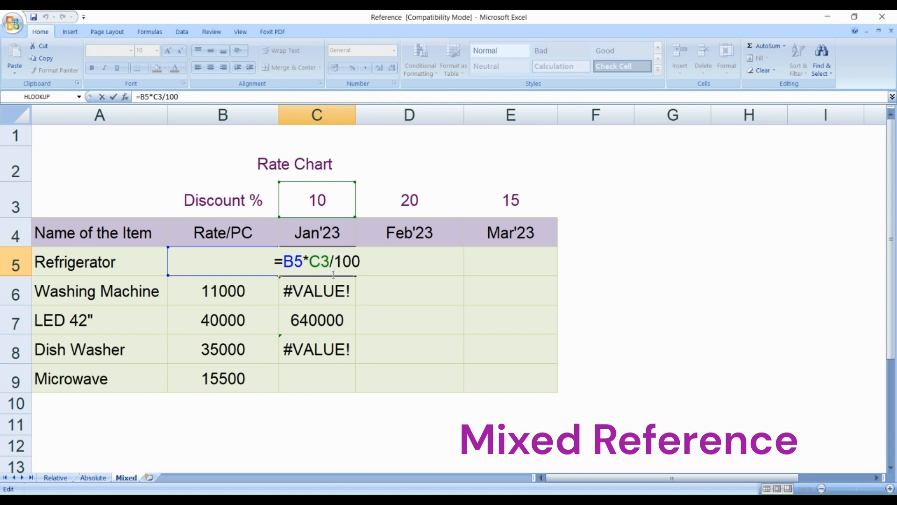
{"action": "key", "text": "F4"}
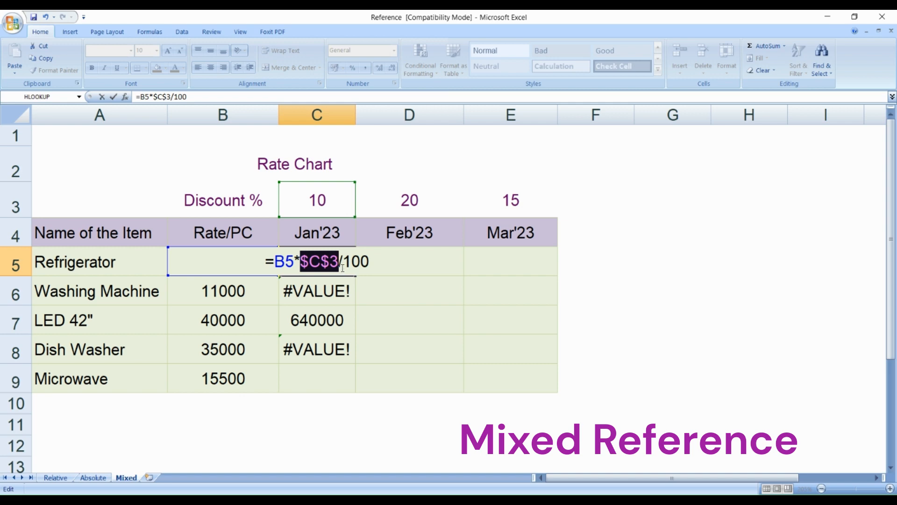
{"action": "key", "text": "Return"}
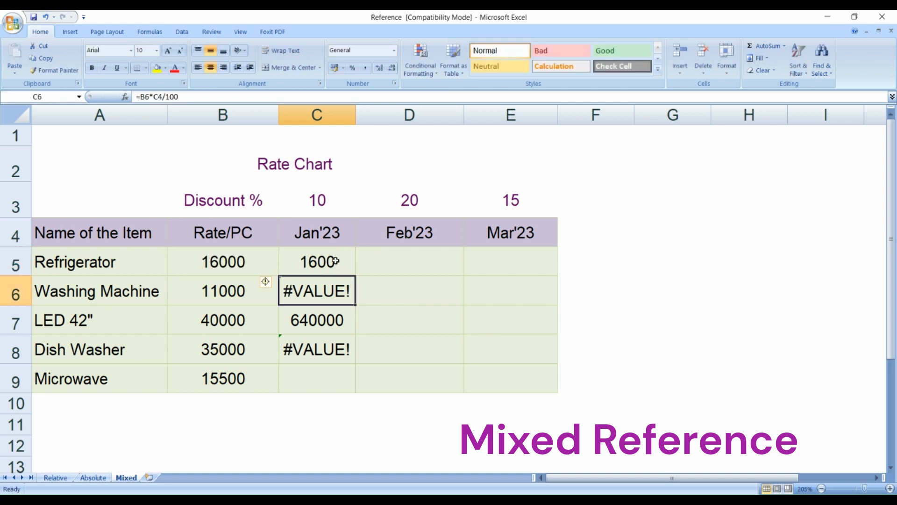
{"action": "left_click", "coordinate": [338, 264]}
{"action": "left_click_drag", "start_coordinate": [355, 276], "coordinate": [340, 385]}
- Compare the rates in B6 and B7 with the Jan'23 discount formulas in C6 and C7
{"action": "left_click", "coordinate": [254, 305]}
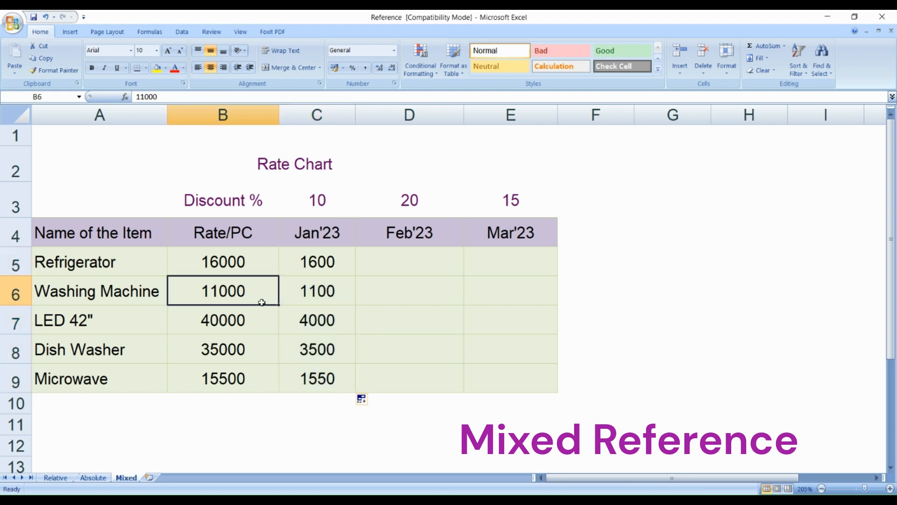
{"action": "left_click", "coordinate": [326, 298]}
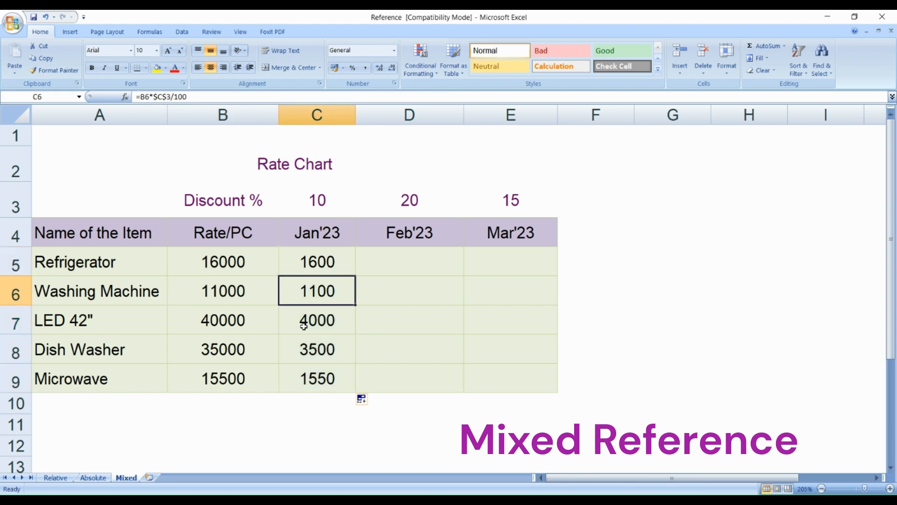
{"action": "left_click", "coordinate": [252, 325]}
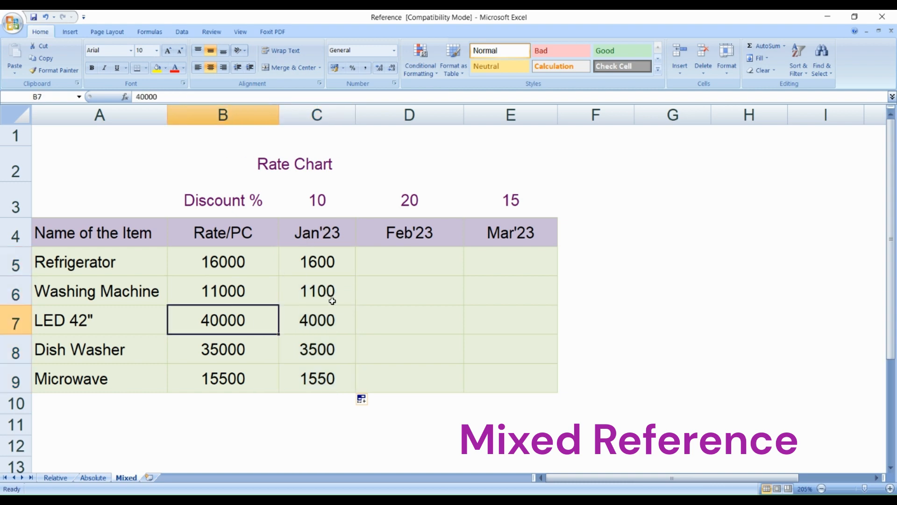
{"action": "left_click", "coordinate": [331, 320]}
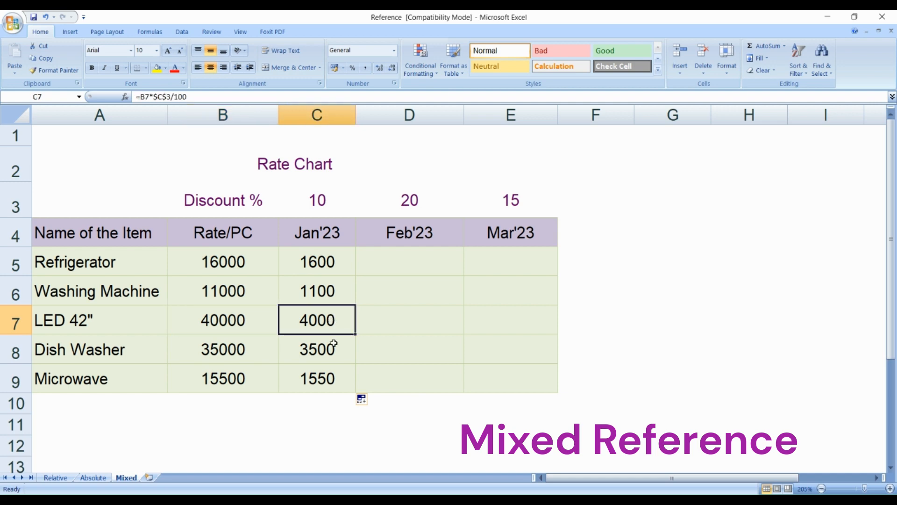
- Fill the Refrigerator's C5 formula across into D5 and open the D5 formula to examine its cell references
{"action": "left_click", "coordinate": [340, 267]}
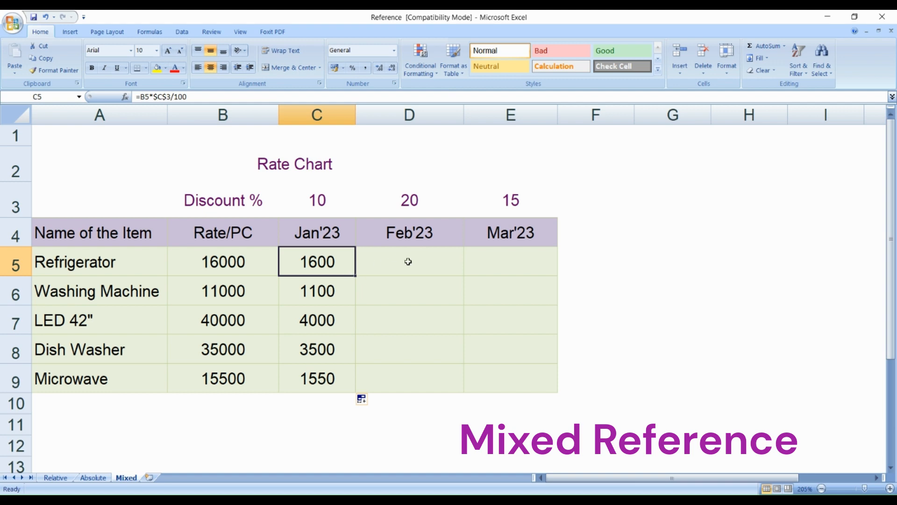
{"action": "left_click_drag", "start_coordinate": [357, 278], "coordinate": [449, 277]}
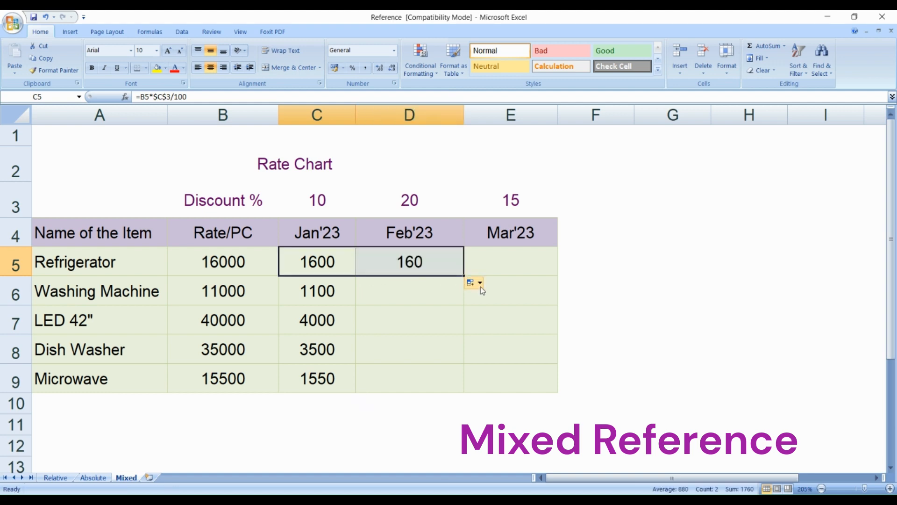
{"action": "double_click", "coordinate": [423, 264]}
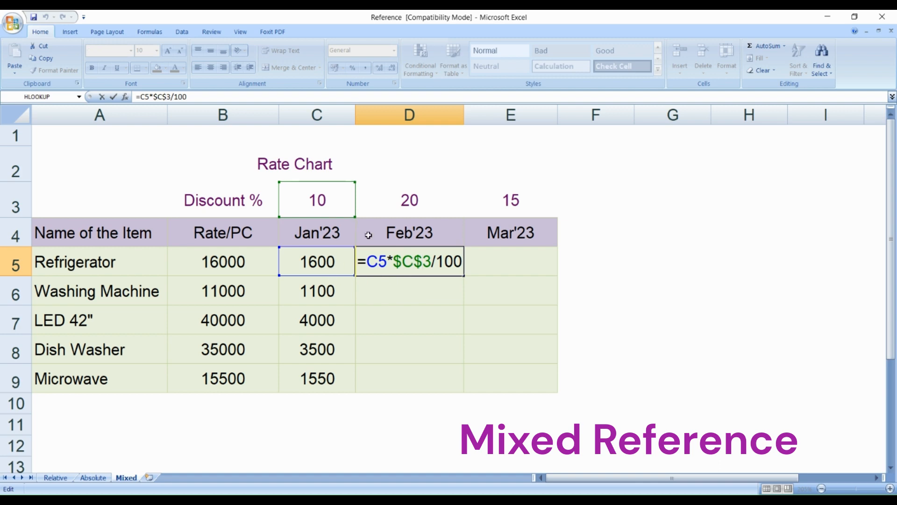
- Try the mixed reference C$3 in the D5 formula and refill D5 from the Jan'23 formula in C5
{"action": "left_click", "coordinate": [409, 263]}
{"action": "key", "text": "BackSpace"}
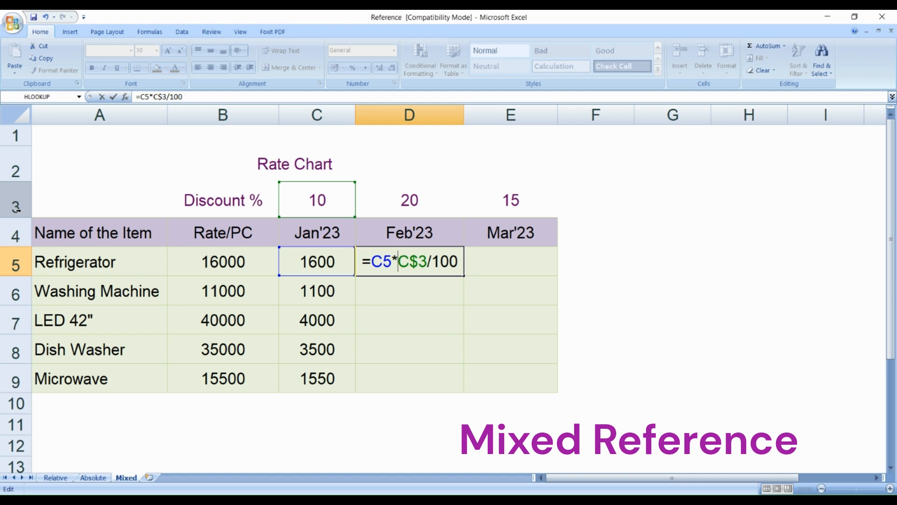
{"action": "left_click", "coordinate": [427, 262]}
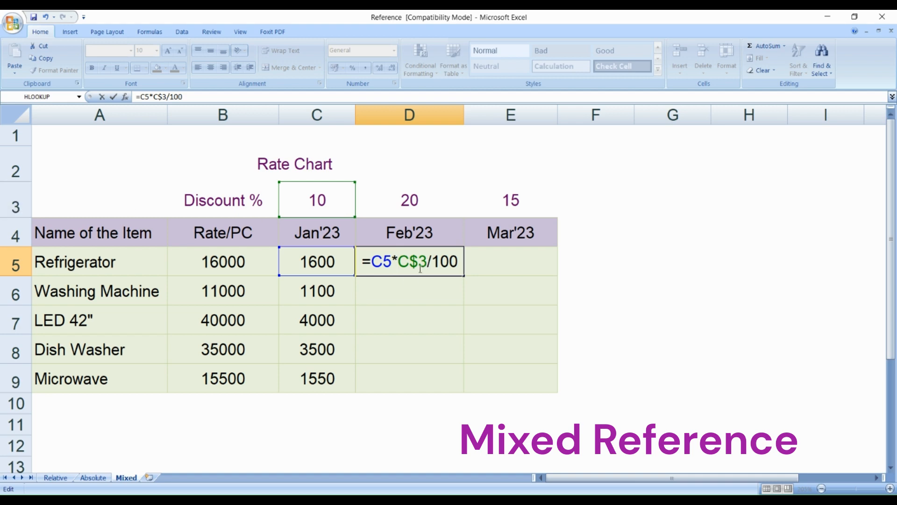
{"action": "left_click_drag", "start_coordinate": [411, 261], "coordinate": [397, 262]}
{"action": "left_click", "coordinate": [410, 268]}
{"action": "key", "text": "ctrl+Return"}
{"action": "left_click", "coordinate": [344, 268]}
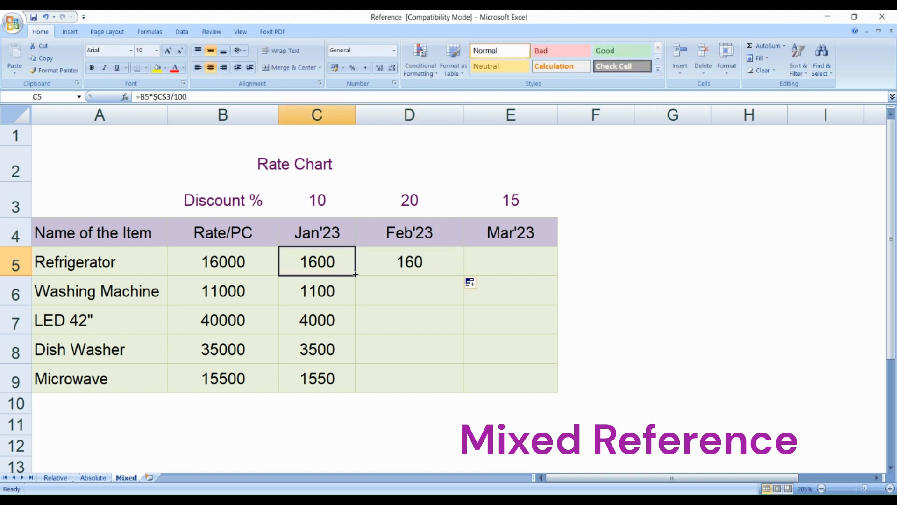
{"action": "left_click_drag", "start_coordinate": [355, 274], "coordinate": [468, 278]}
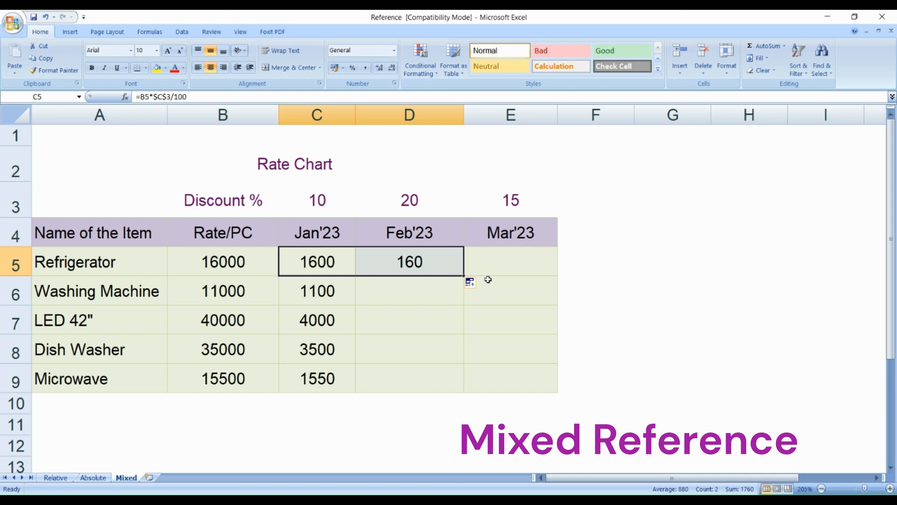
- Lock the column of the C5 reference in the Refrigerator's Feb'23 formula in D5 as $C5
{"action": "double_click", "coordinate": [433, 271]}
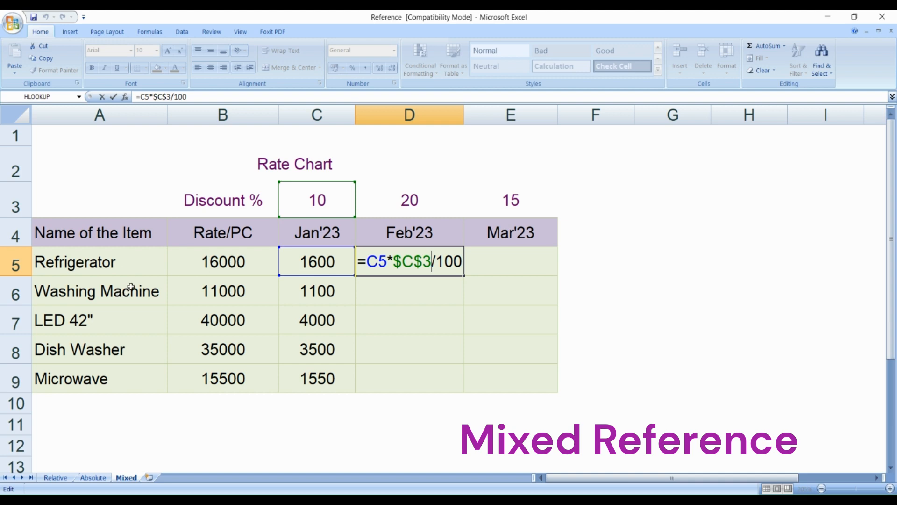
{"action": "left_click", "coordinate": [378, 261]}
{"action": "key", "text": "F4"}
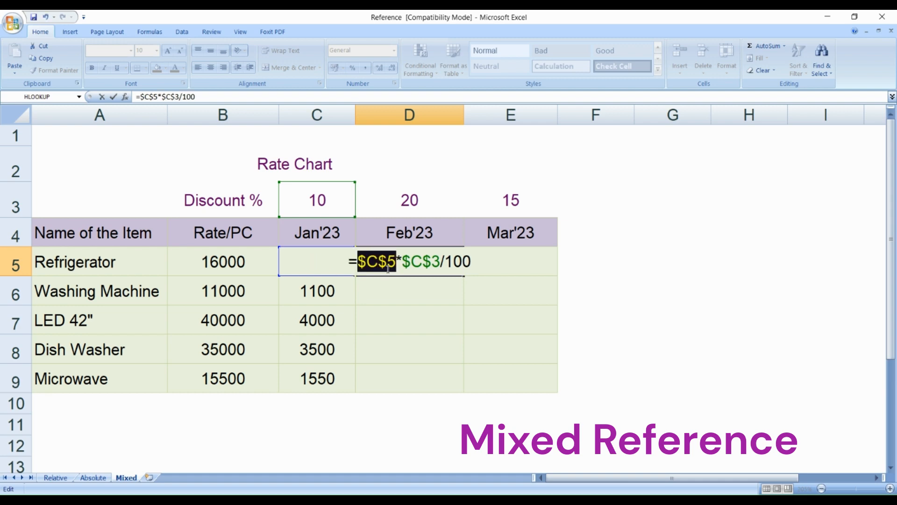
{"action": "key", "text": "F4"}
{"action": "key", "text": "F4"}
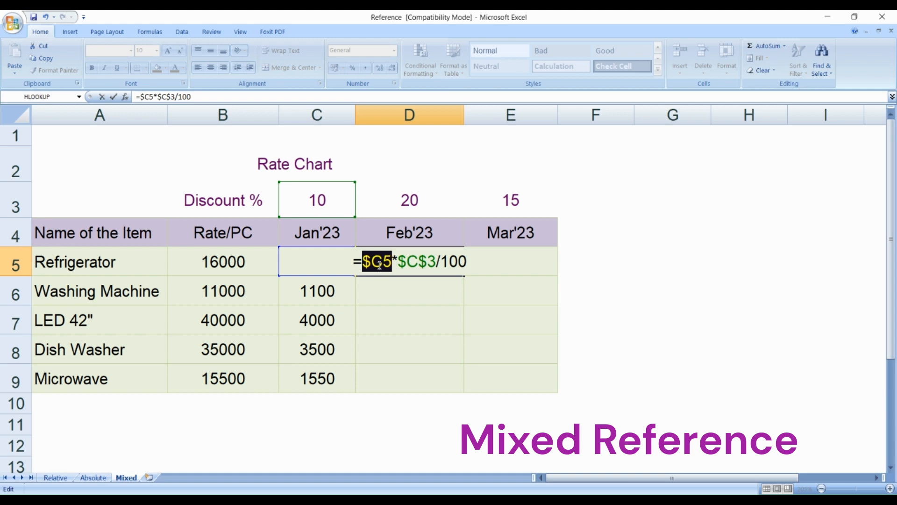
{"action": "key", "text": "Return"}
- Change the B5 reference in the C5 formula to the mixed reference $B5 and fill the formula down through C9
{"action": "left_click", "coordinate": [337, 263]}
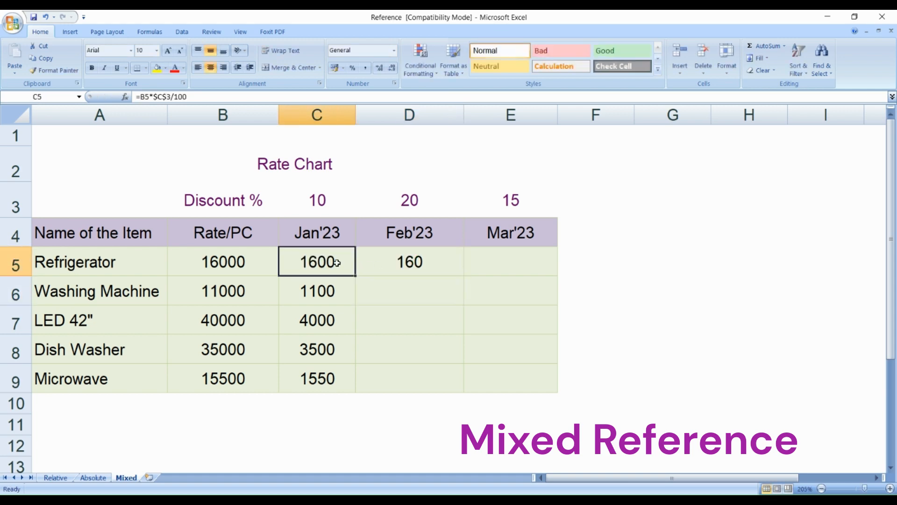
{"action": "double_click", "coordinate": [338, 262]}
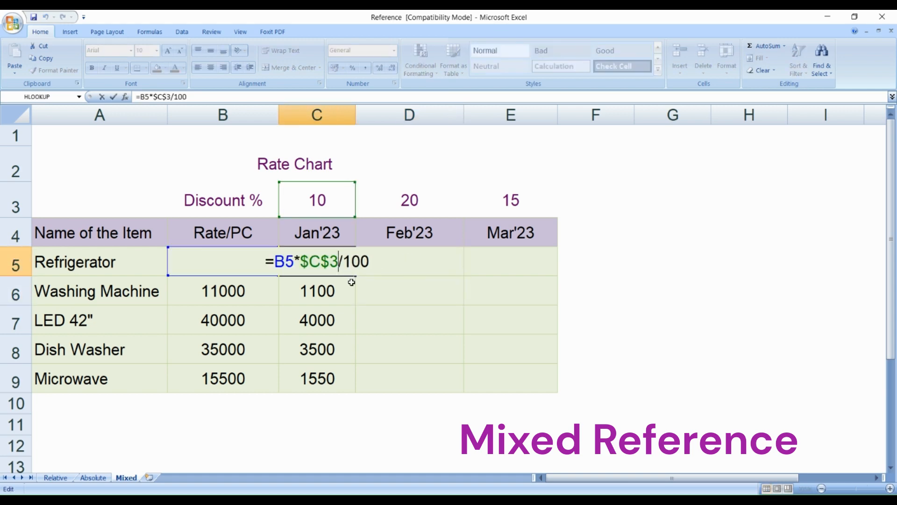
{"action": "left_click", "coordinate": [286, 261]}
{"action": "key", "text": "F4"}
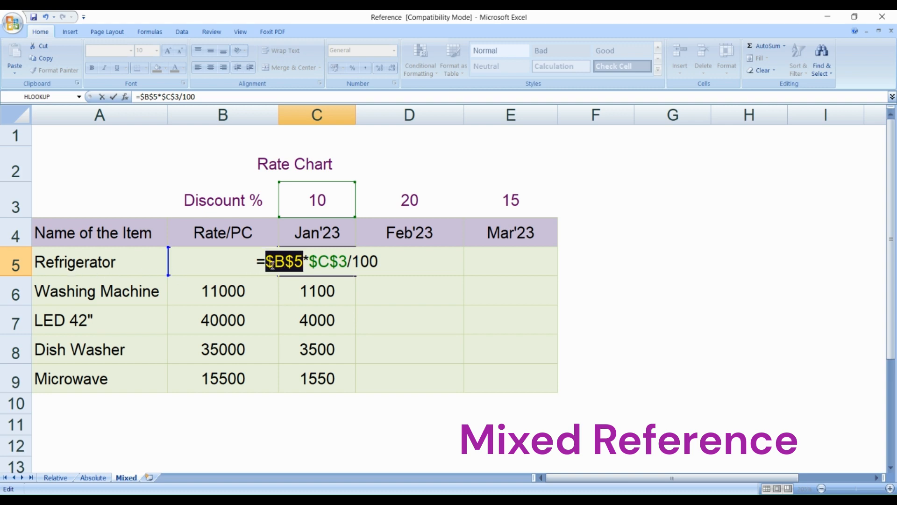
{"action": "key", "text": "F4"}
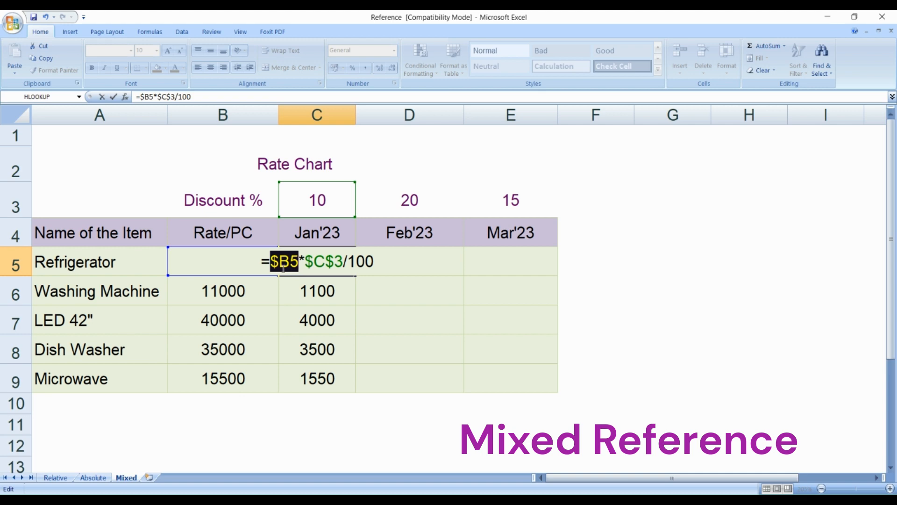
{"action": "key", "text": "F4"}
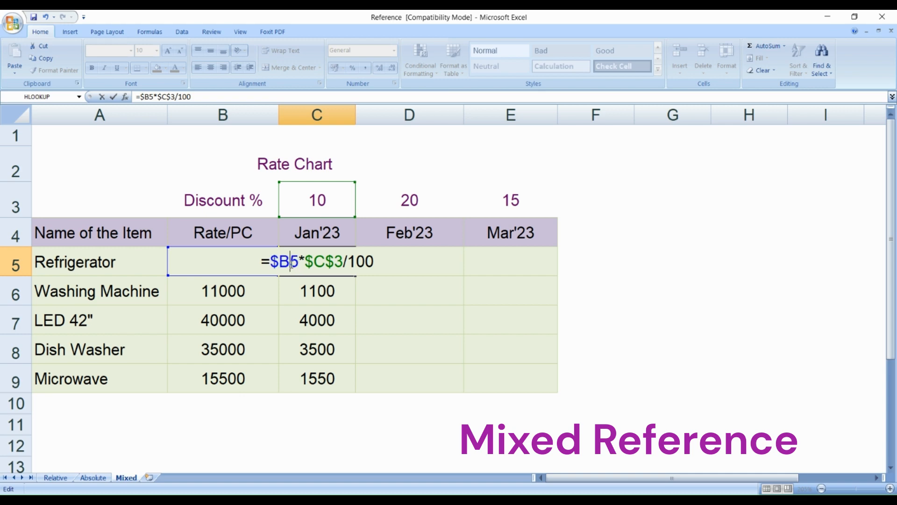
{"action": "left_click_drag", "start_coordinate": [297, 263], "coordinate": [292, 264]}
{"action": "left_click", "coordinate": [294, 265]}
{"action": "key", "text": "Return"}
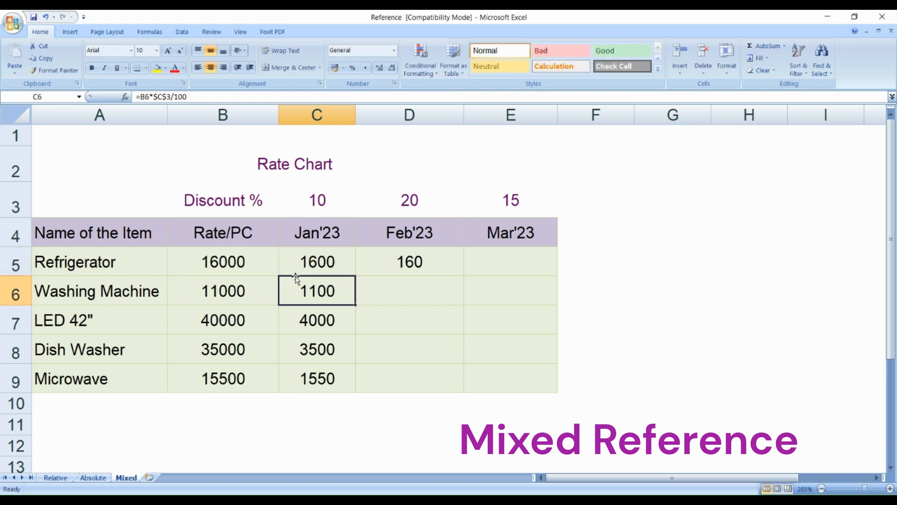
{"action": "left_click", "coordinate": [328, 260]}
{"action": "left_click_drag", "start_coordinate": [356, 276], "coordinate": [349, 380]}
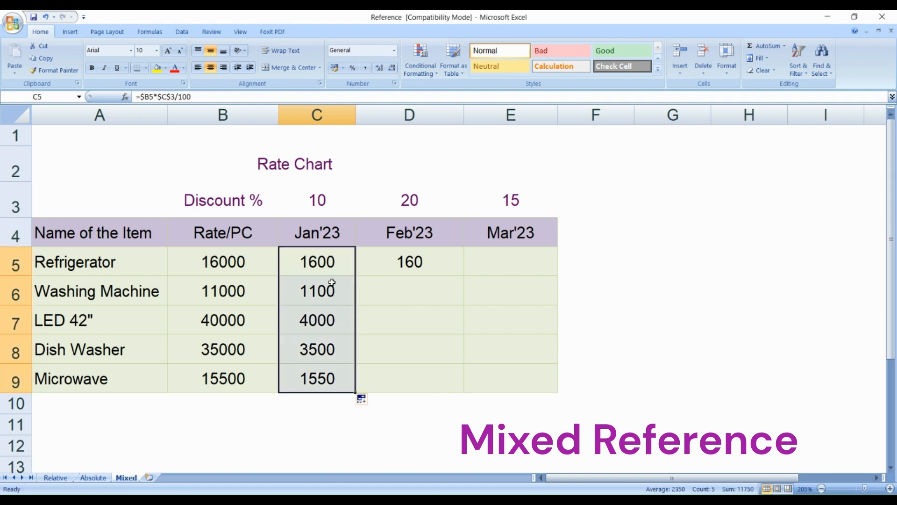
- Examine how the $B reference changes by row in the Jan'23 formulas in C6 and C7
{"action": "left_click", "coordinate": [330, 297]}
{"action": "left_click", "coordinate": [324, 320]}
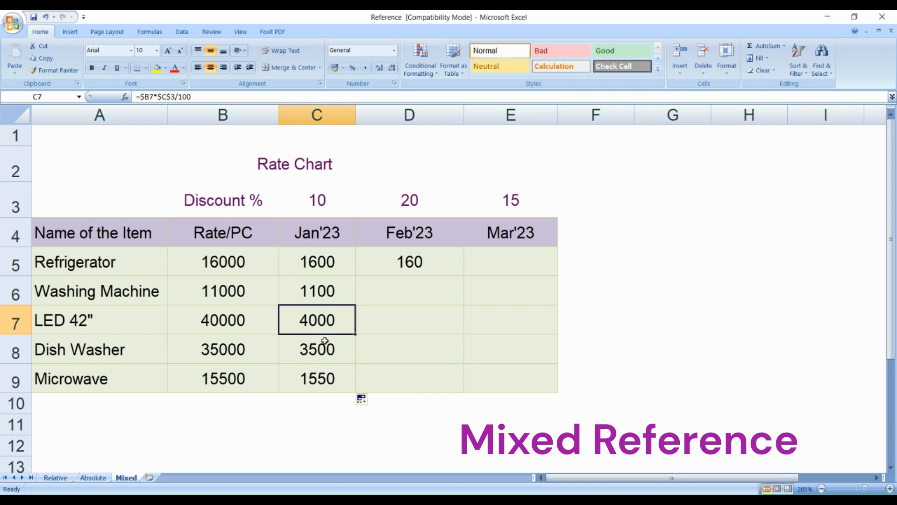
{"action": "double_click", "coordinate": [334, 295]}
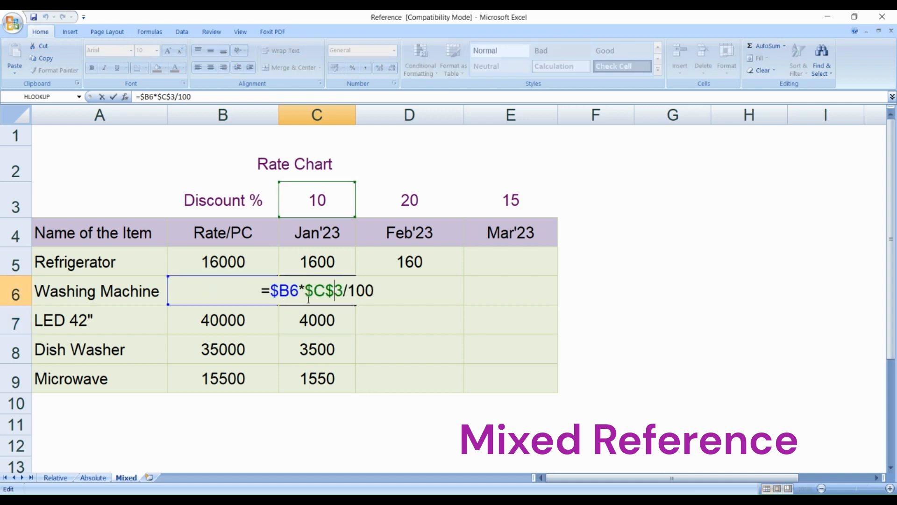
{"action": "double_click", "coordinate": [315, 322]}
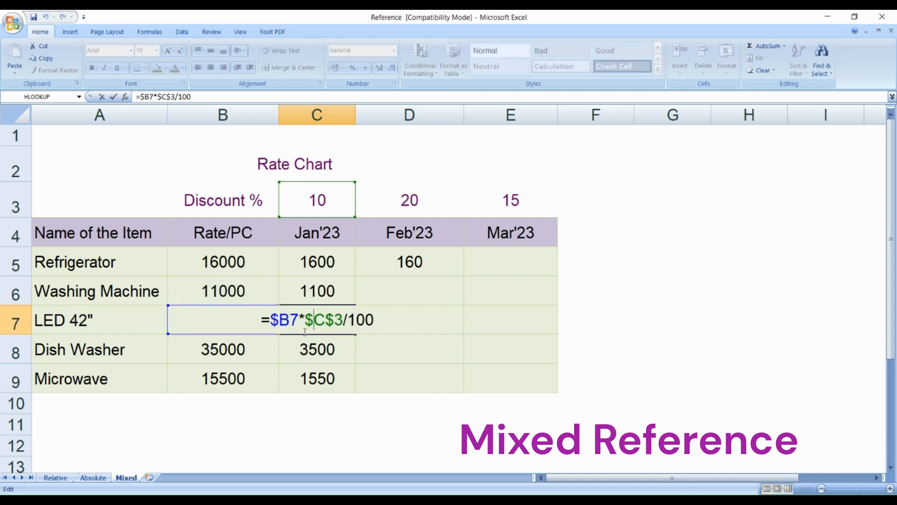
{"action": "key", "text": "Escape"}
- Fill the formula =$B5*$C$3/100 from C5 across through E5 and open D5 to examine its discount reference
{"action": "left_click", "coordinate": [332, 270]}
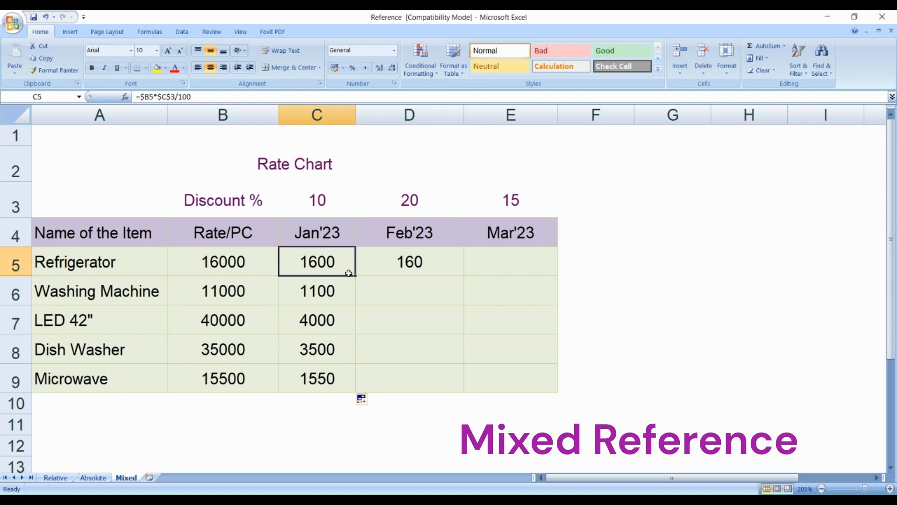
{"action": "left_click_drag", "start_coordinate": [355, 276], "coordinate": [426, 276]}
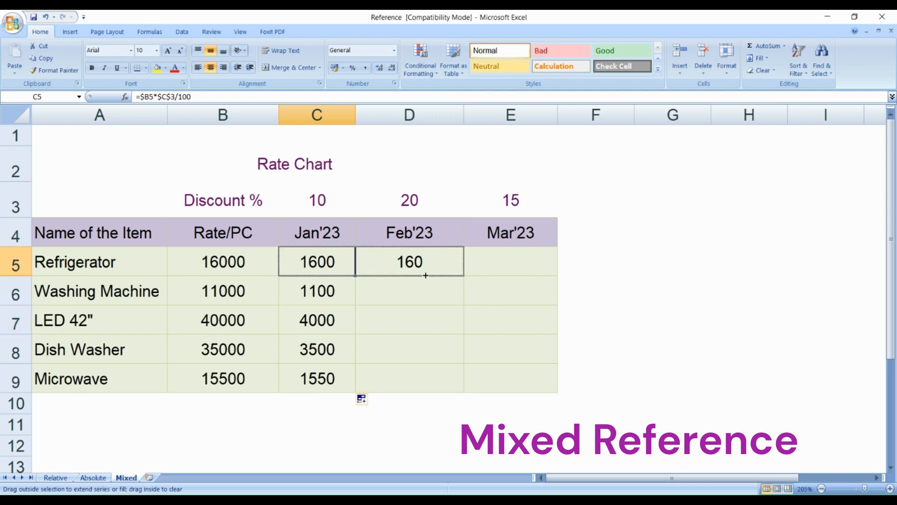
{"action": "left_click_drag", "start_coordinate": [501, 276], "coordinate": [522, 276]}
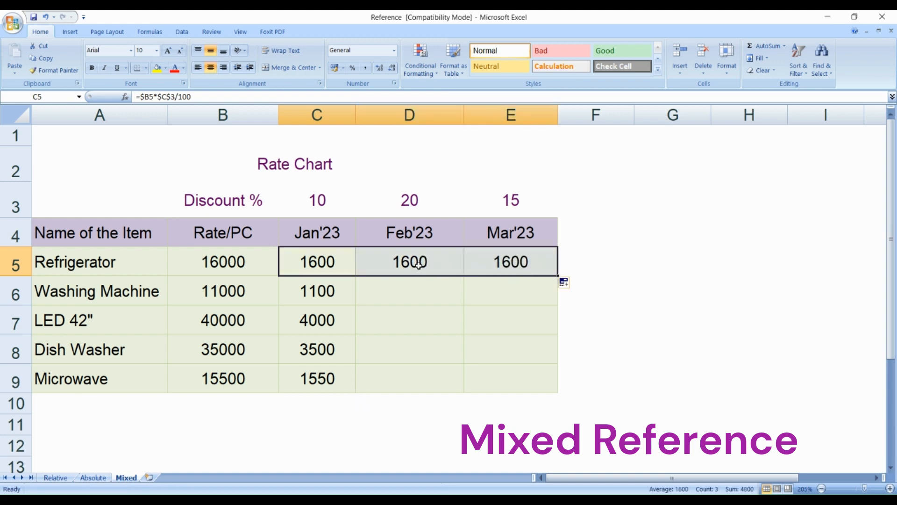
{"action": "double_click", "coordinate": [420, 264]}
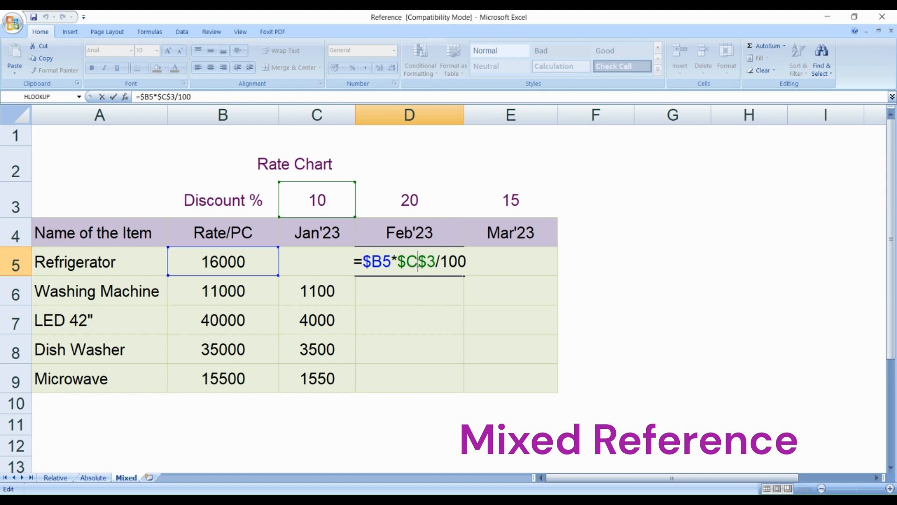
{"action": "key", "text": "shift+Right"}
{"action": "left_click_drag", "start_coordinate": [407, 262], "coordinate": [400, 262]}
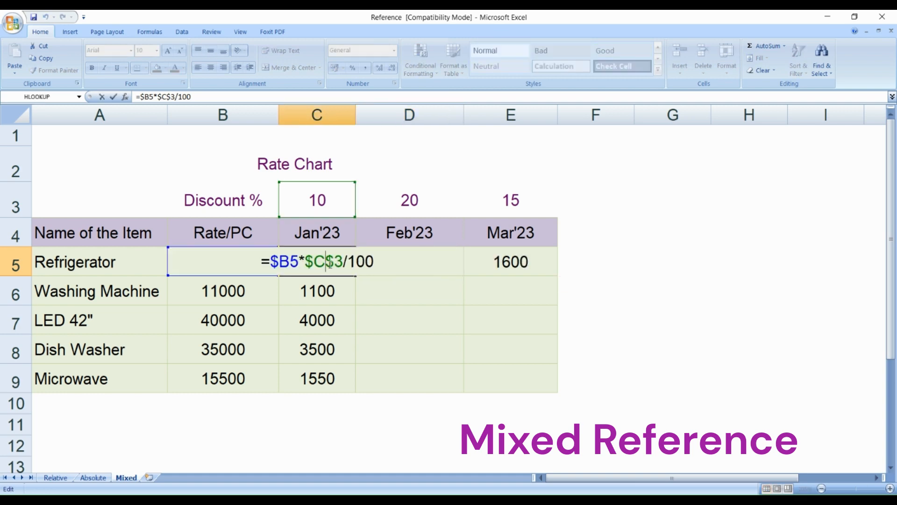
- Change the $C$3 reference in the C5 formula to C$3 and fill the formula down through C9
{"action": "key", "text": "F4"}
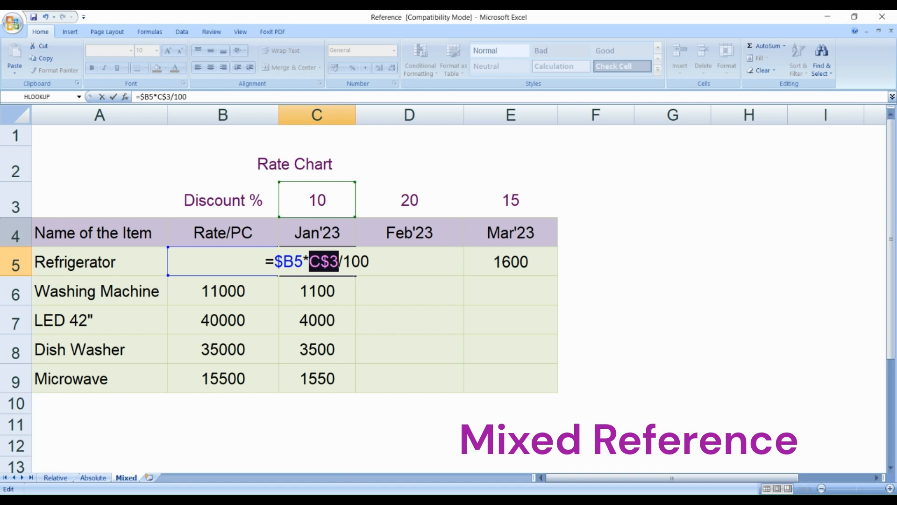
{"action": "key", "text": "Return"}
{"action": "left_click", "coordinate": [344, 261]}
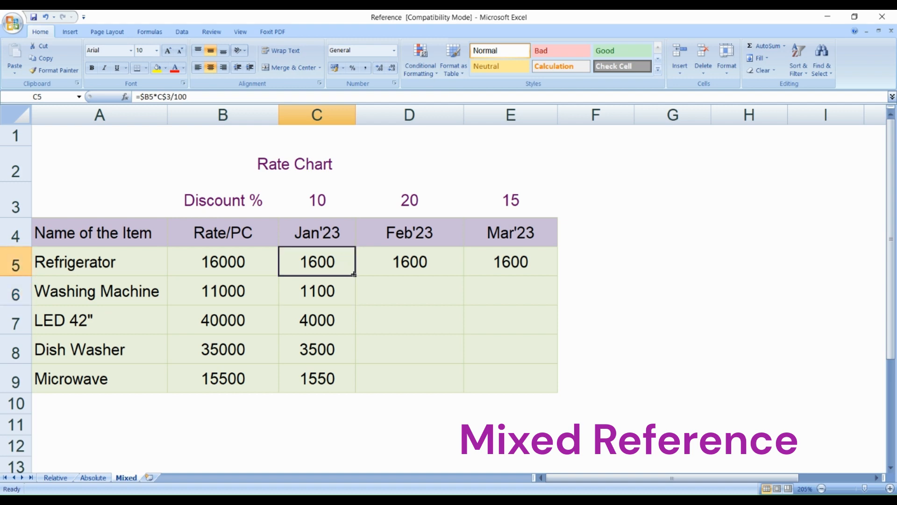
{"action": "left_click_drag", "start_coordinate": [356, 277], "coordinate": [346, 380]}
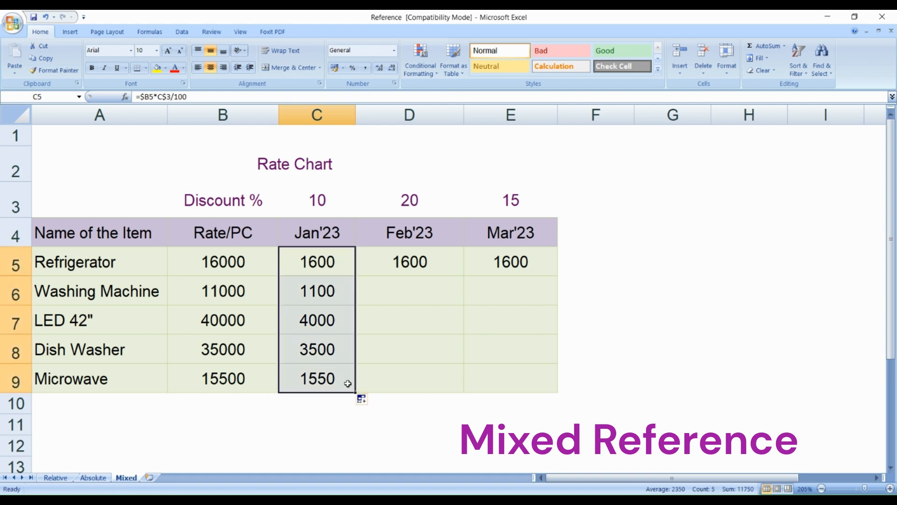
- Fill the C5 formula =$B5*C$3/100 across through E5 and examine the resulting formulas in D5 and E5
{"action": "left_click", "coordinate": [337, 261]}
{"action": "left_click_drag", "start_coordinate": [354, 276], "coordinate": [522, 278]}
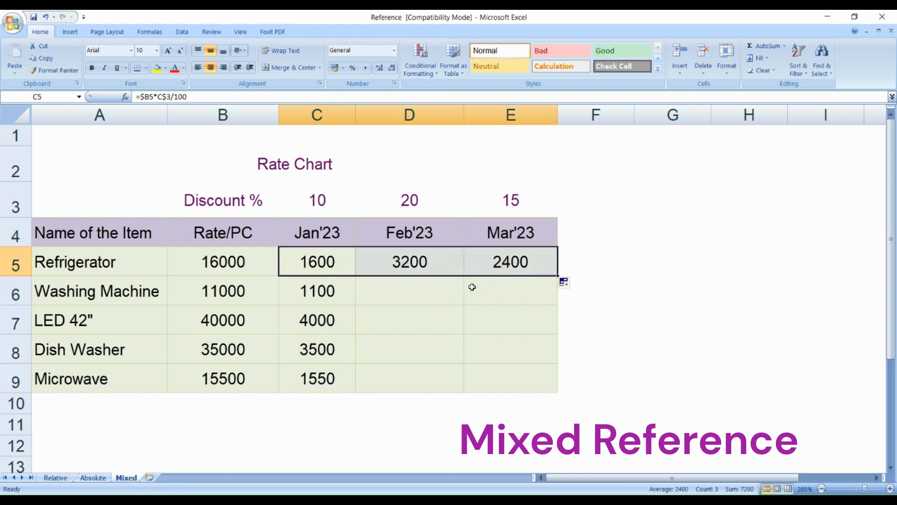
{"action": "double_click", "coordinate": [397, 261]}
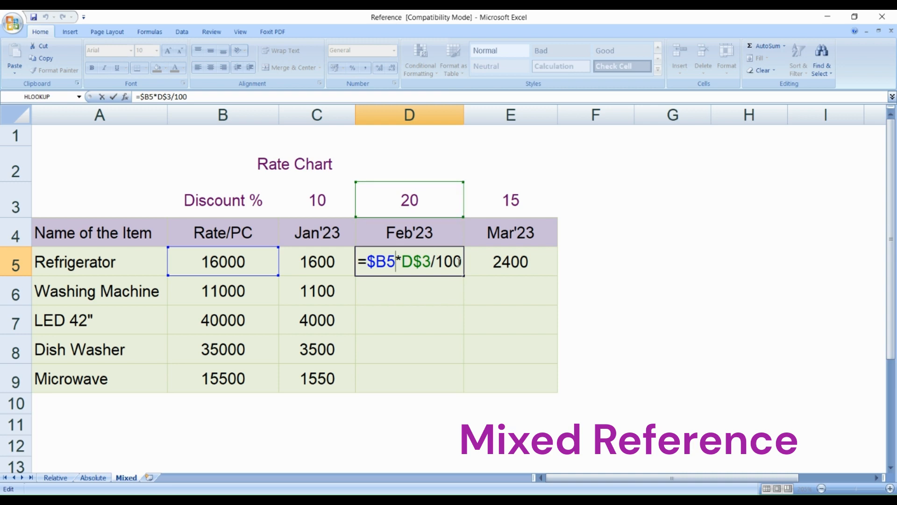
{"action": "key", "text": "ctrl+Return"}
{"action": "double_click", "coordinate": [504, 263]}
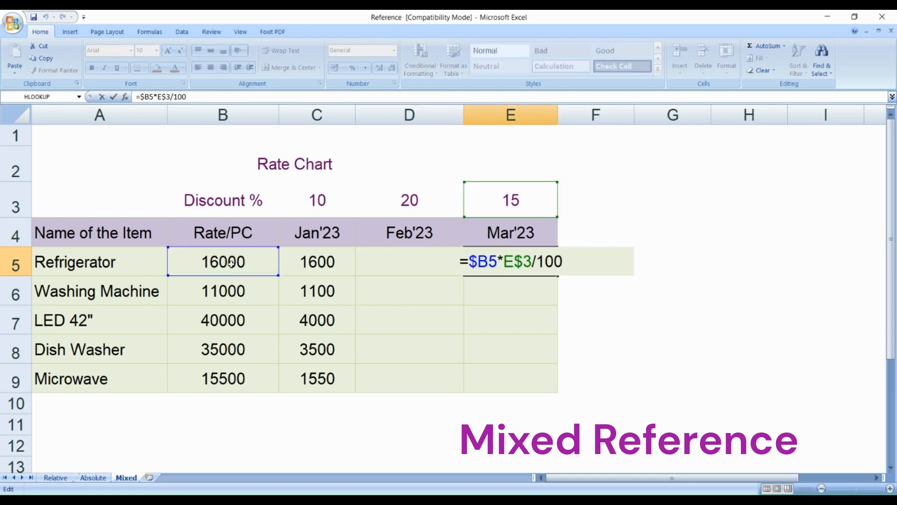
{"action": "key", "text": "ctrl+Return"}
- Fill the Refrigerator's discount formulas in C5:E5 down through row 9 and check the formulas in E9 and D8
{"action": "left_click_drag", "start_coordinate": [322, 266], "coordinate": [560, 390]}
{"action": "double_click", "coordinate": [537, 385]}
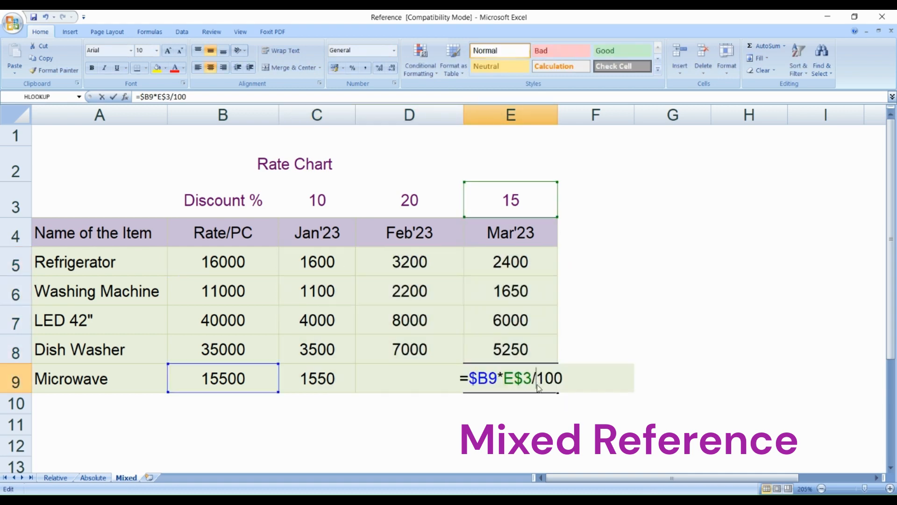
{"action": "key", "text": "Escape"}
{"action": "double_click", "coordinate": [434, 350]}
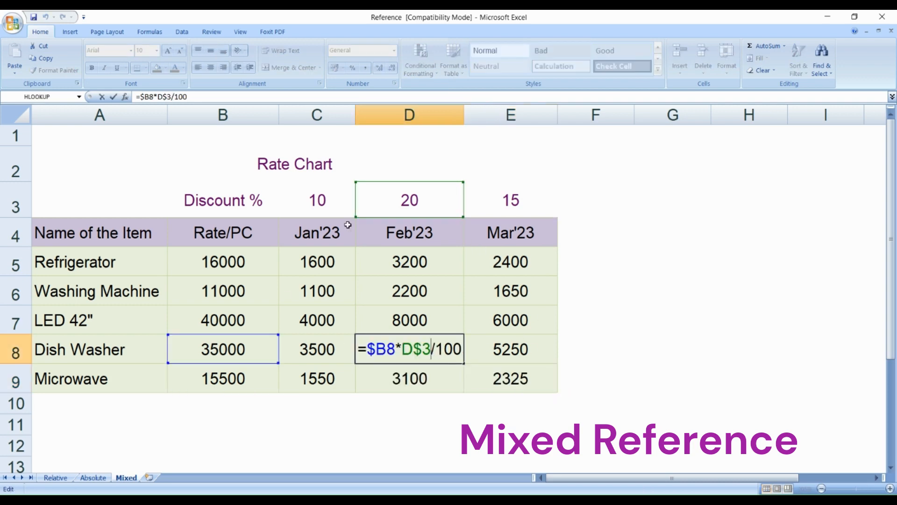
{"action": "key", "text": "Escape"}
- Check the Washing Machine's discount formulas in D6 and E6, and save the workbook
{"action": "double_click", "coordinate": [425, 296]}
{"action": "key", "text": "Escape"}
{"action": "left_click", "coordinate": [508, 285]}
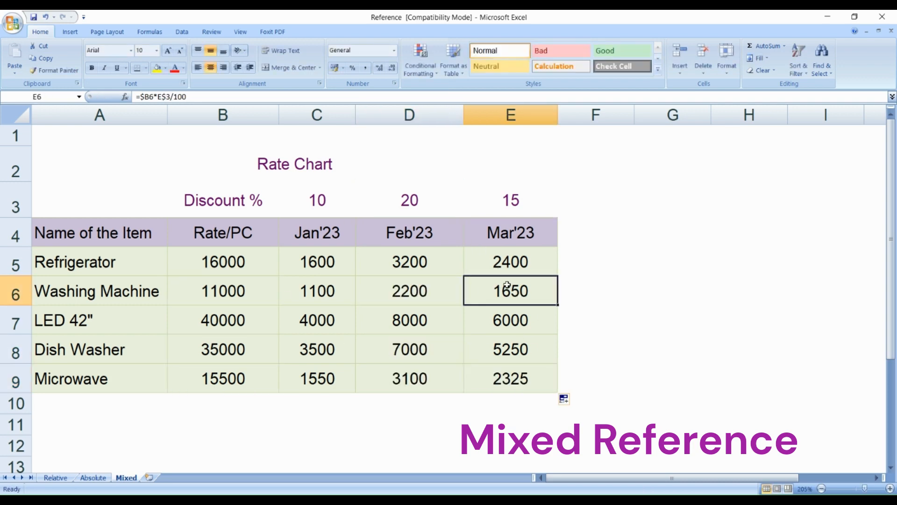
{"action": "double_click", "coordinate": [507, 285]}
{"action": "key", "text": "Escape"}
{"action": "key", "text": "ctrl+s"}
- Review the mixed-reference formulas in C5, C6 and D5 and the whole discount range C5:E9
{"action": "left_click", "coordinate": [329, 262]}
{"action": "double_click", "coordinate": [329, 262]}
{"action": "double_click", "coordinate": [332, 290]}
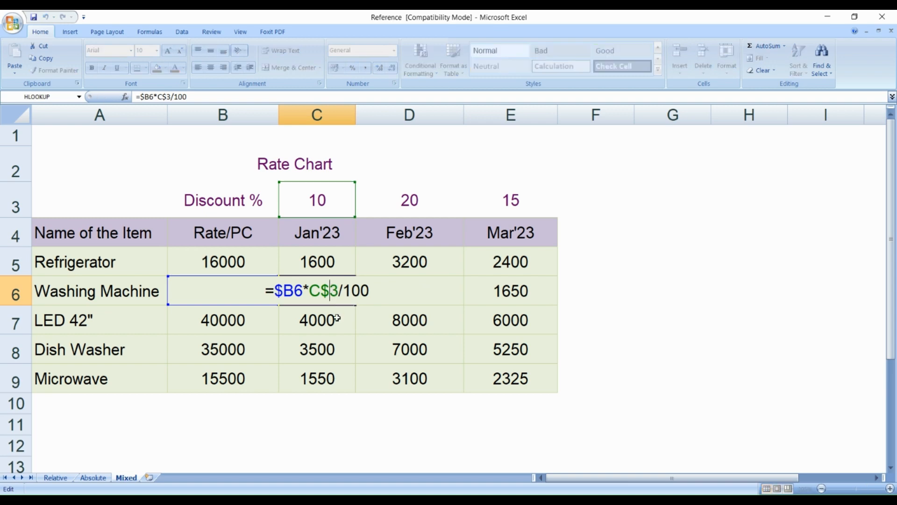
{"action": "key", "text": "Return"}
{"action": "left_click_drag", "start_coordinate": [280, 265], "coordinate": [517, 376]}
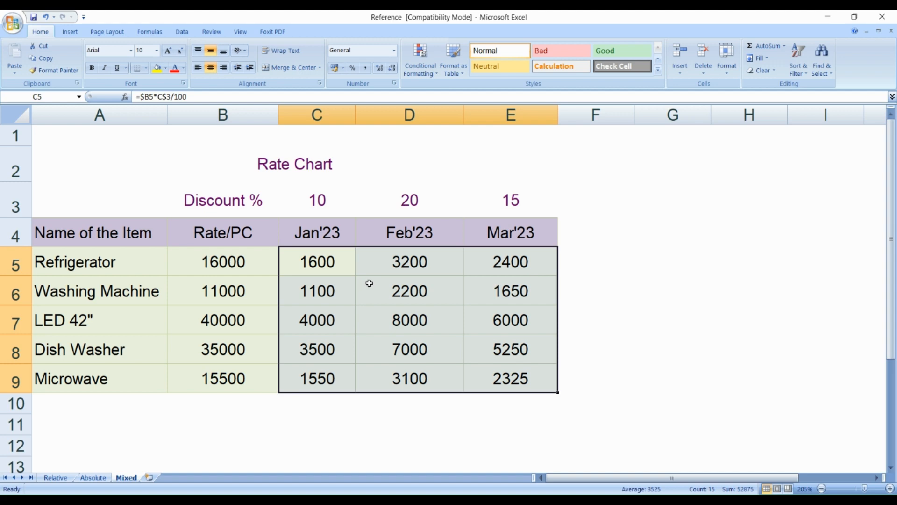
{"action": "left_click", "coordinate": [346, 273]}
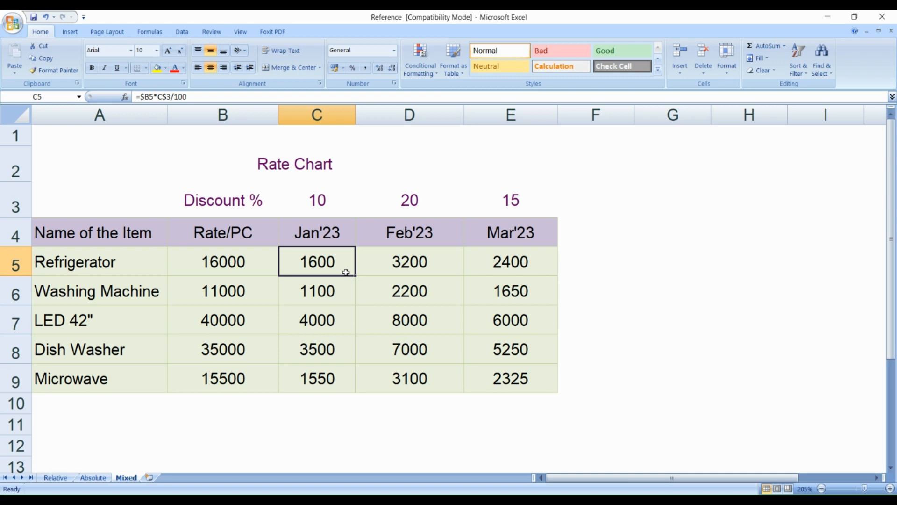
{"action": "left_click", "coordinate": [375, 262]}
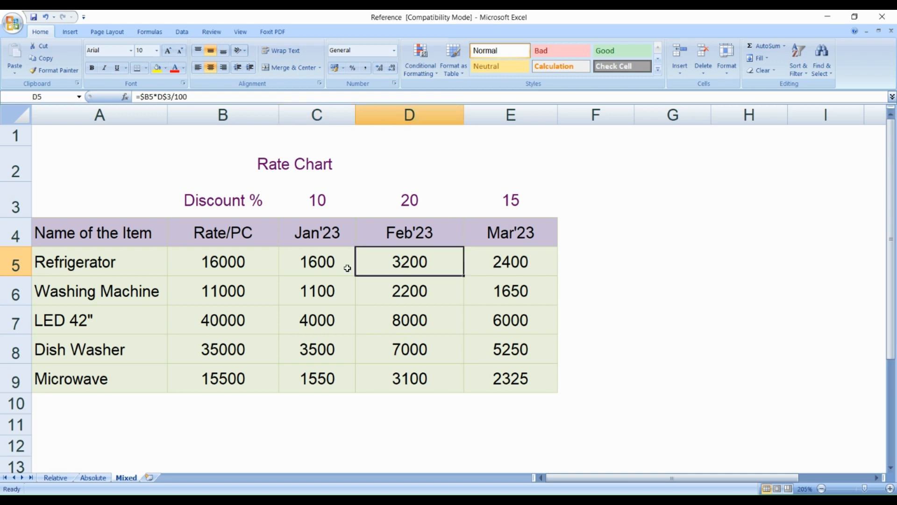
{"action": "left_click", "coordinate": [347, 268]}
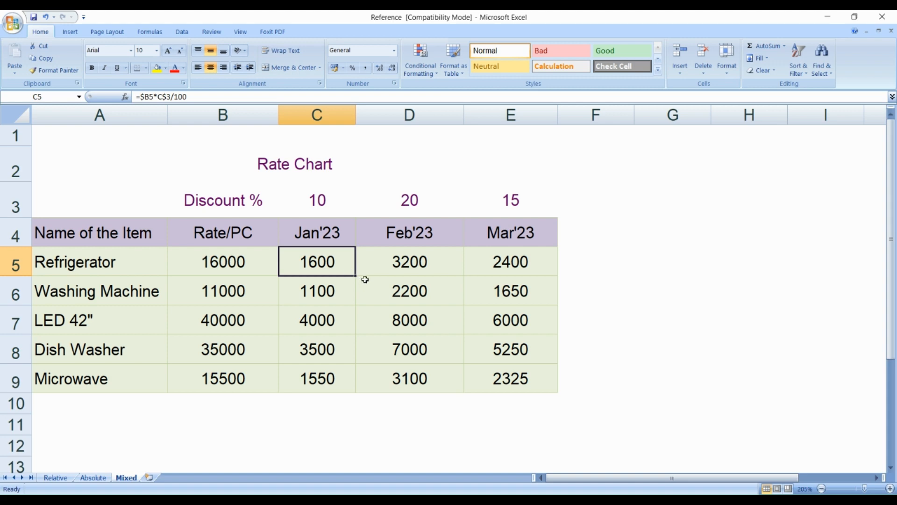
{"action": "left_click", "coordinate": [350, 290]}
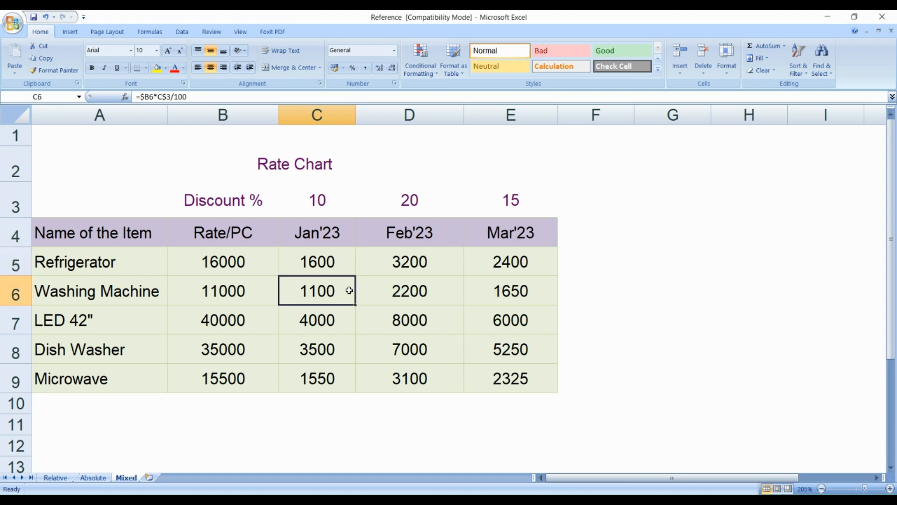